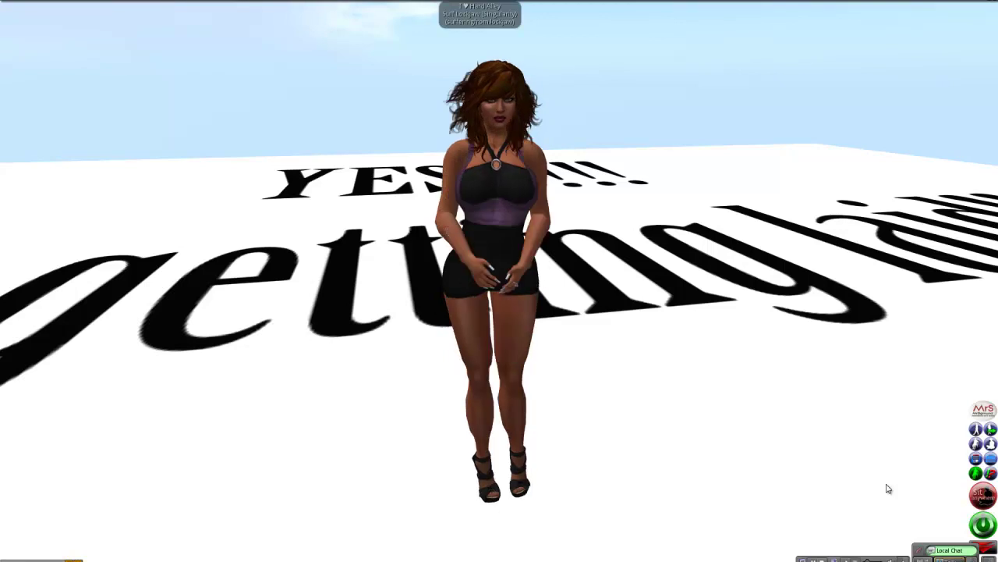
Place the SCS Earthy Photo Studio from the recent inventory items around the avatar and put the inventory away
key(ctrl+i)
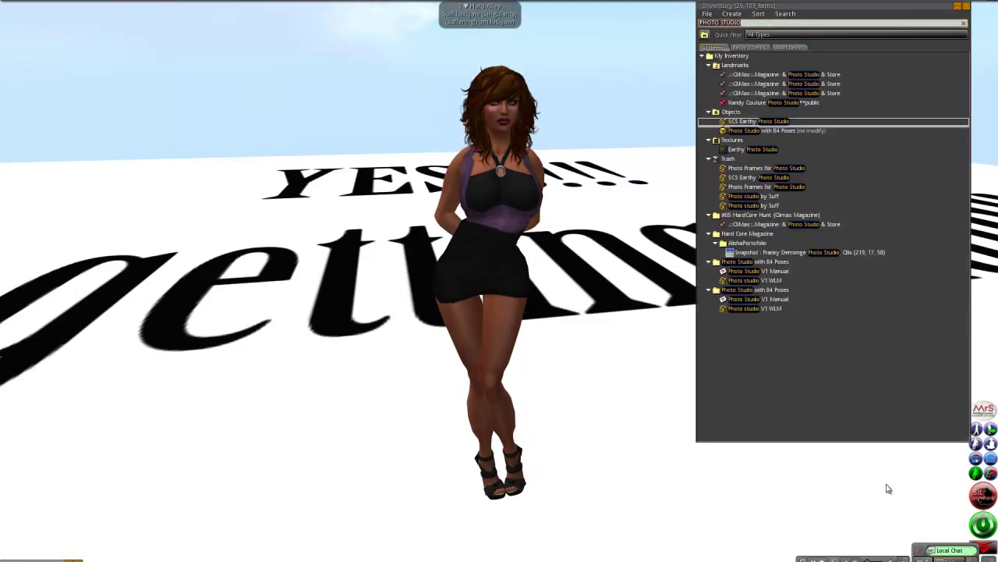
click(750, 48)
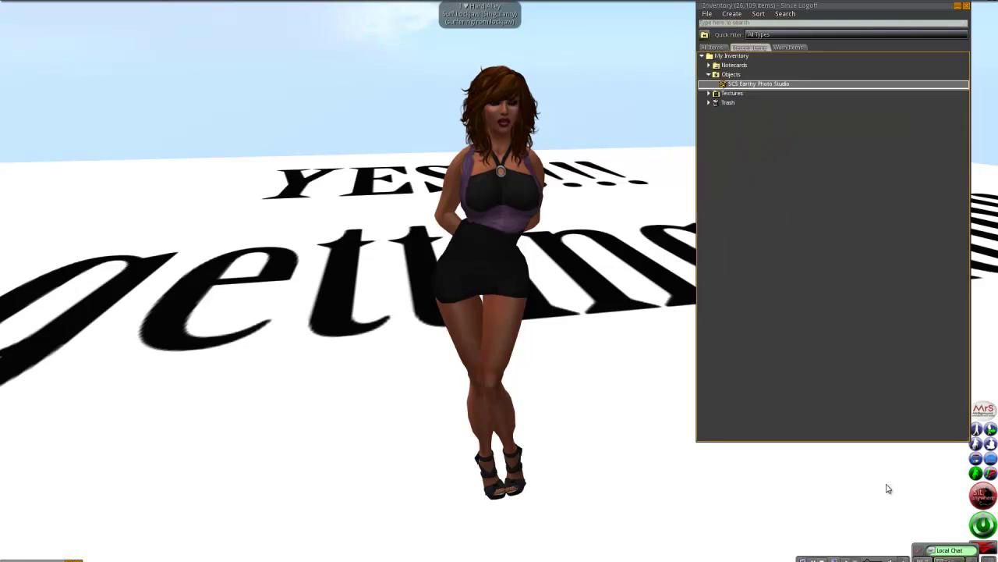
click(892, 488)
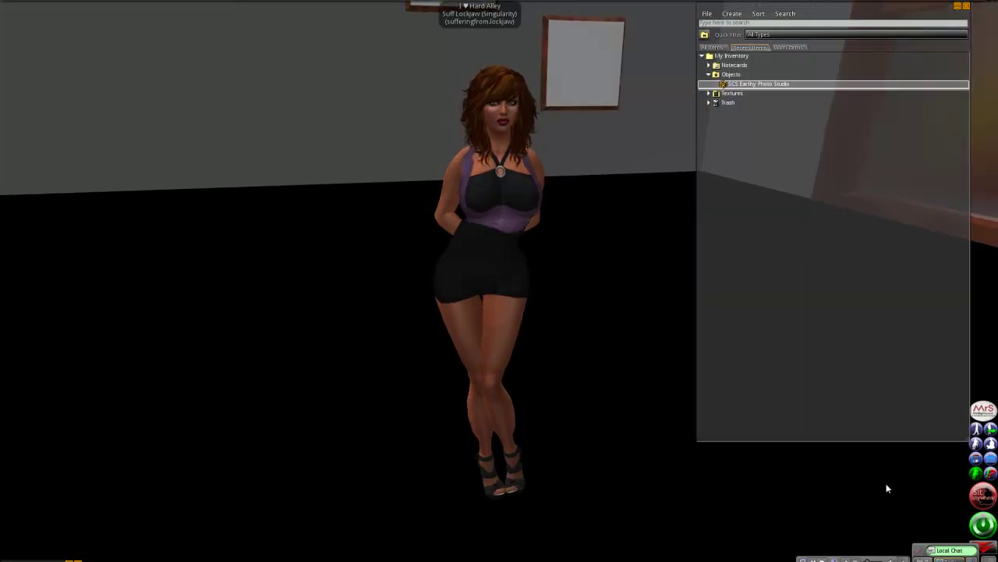
key(ctrl+i)
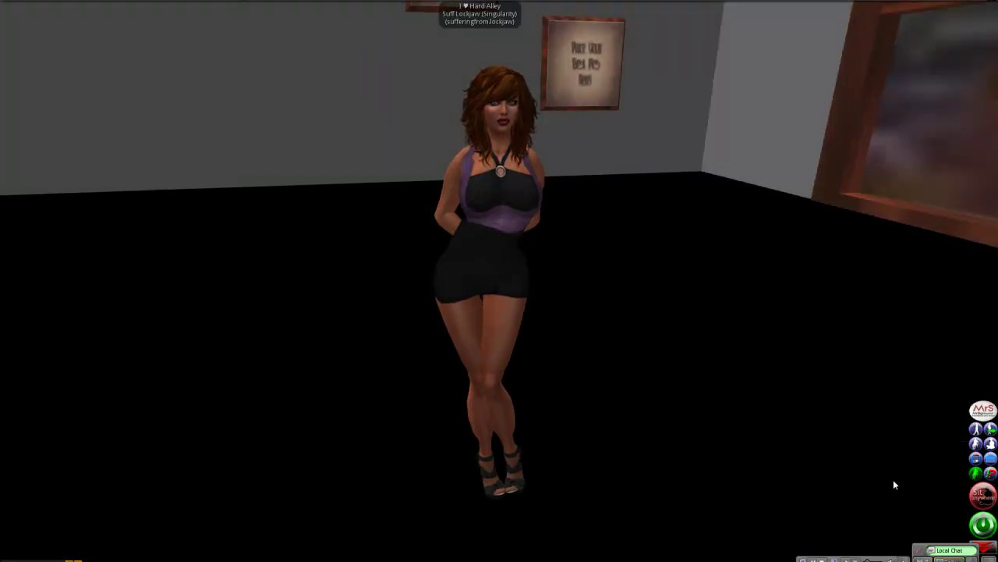
Look around the studio's walls and windows, and view the whole build from outside
key(Escape)
key(Right)
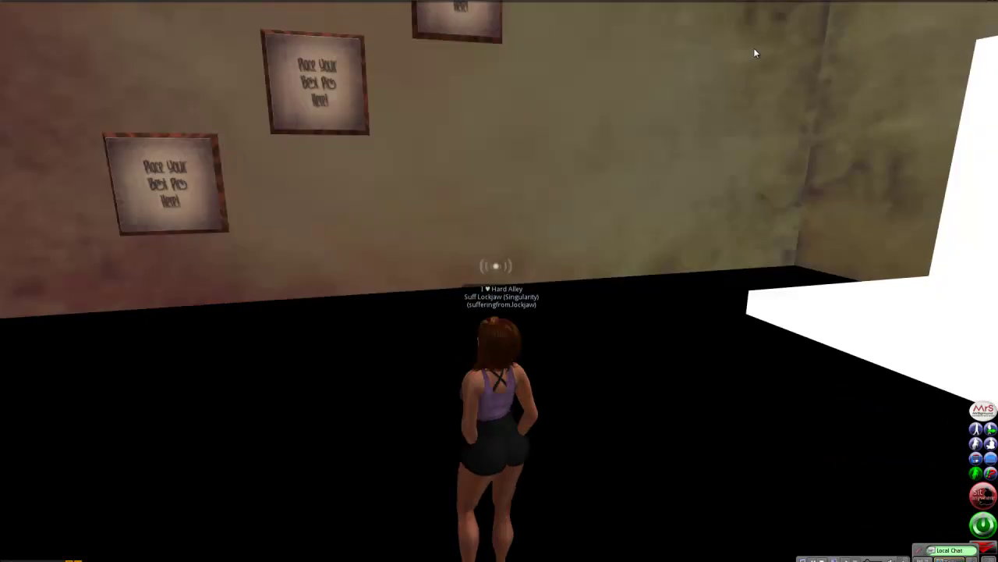
key(Right)
key(Right)
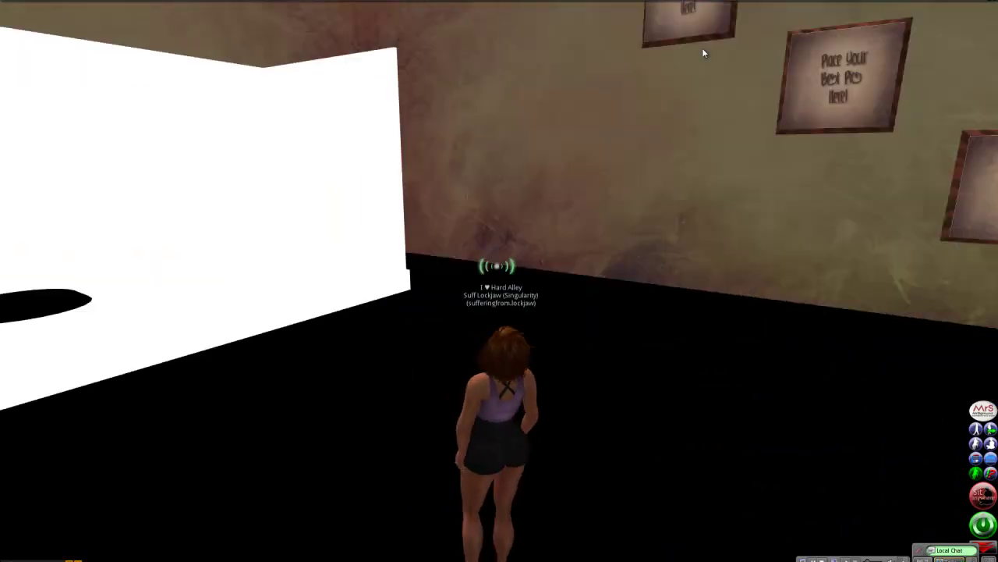
key(Right)
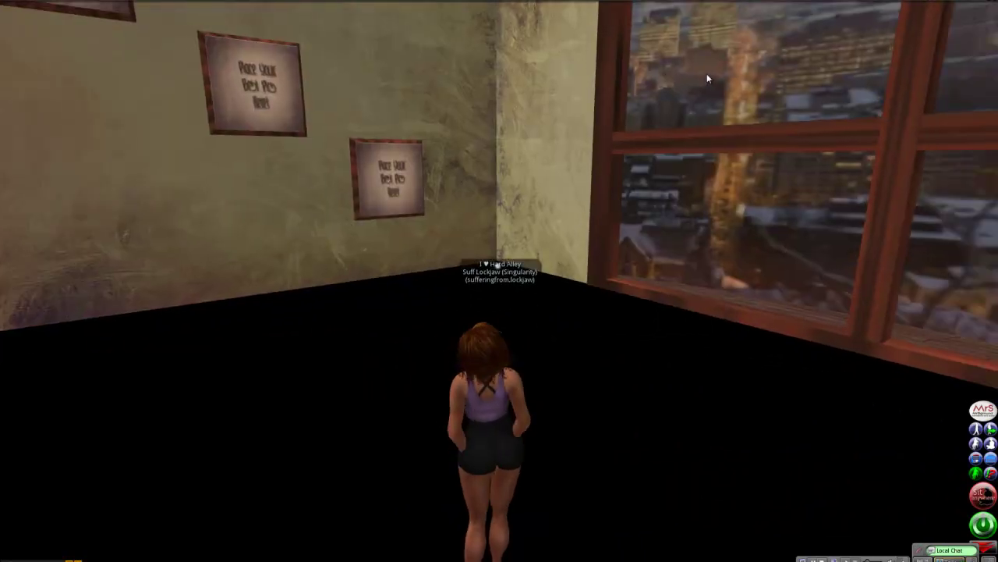
scroll(719, 82, down, 3)
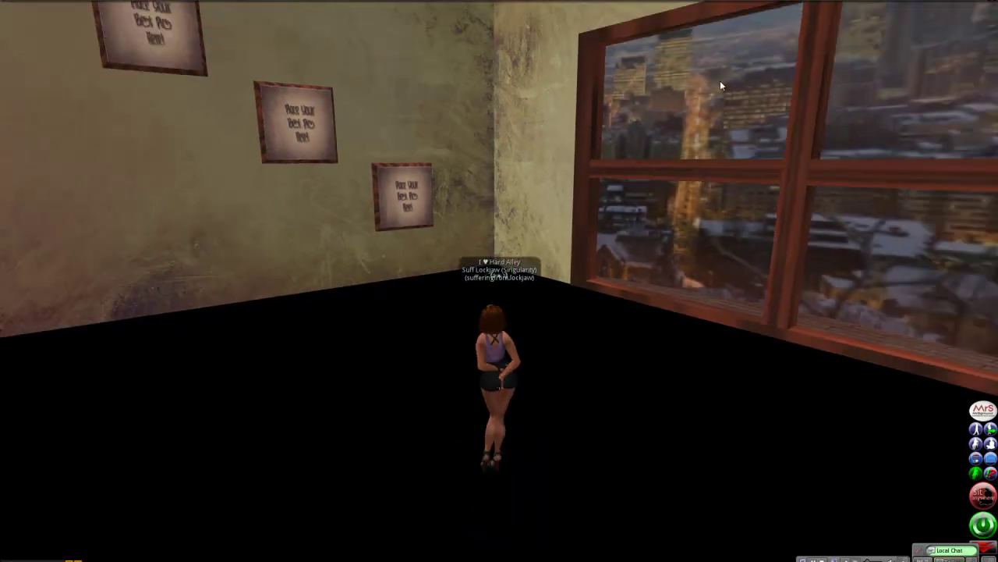
scroll(742, 87, down, 5)
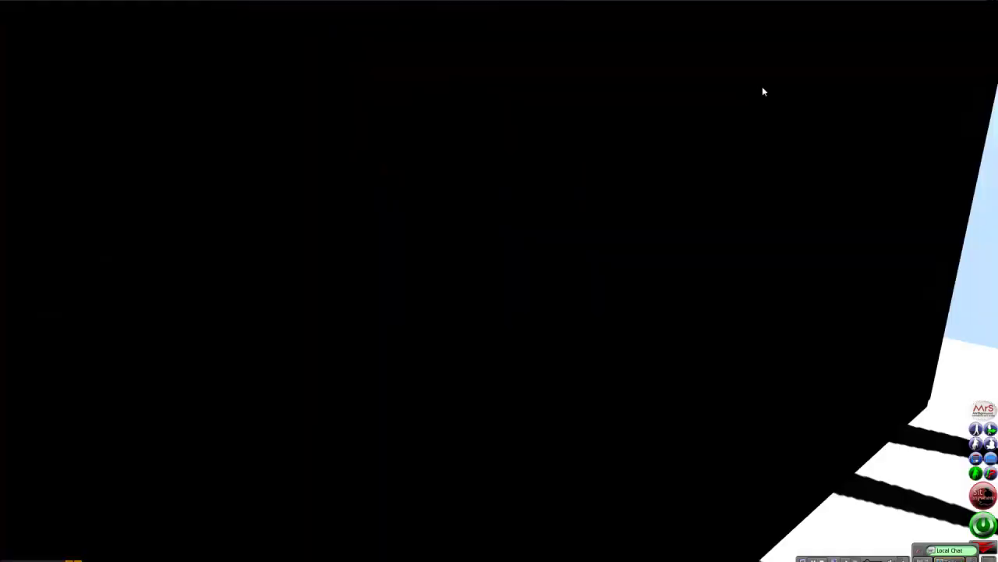
scroll(767, 87, down, 5)
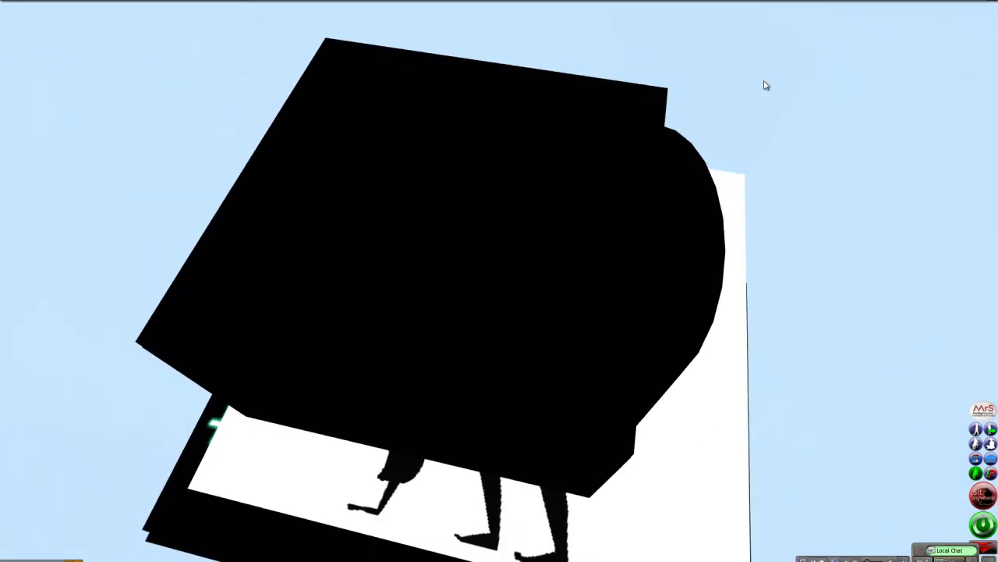
key(Escape)
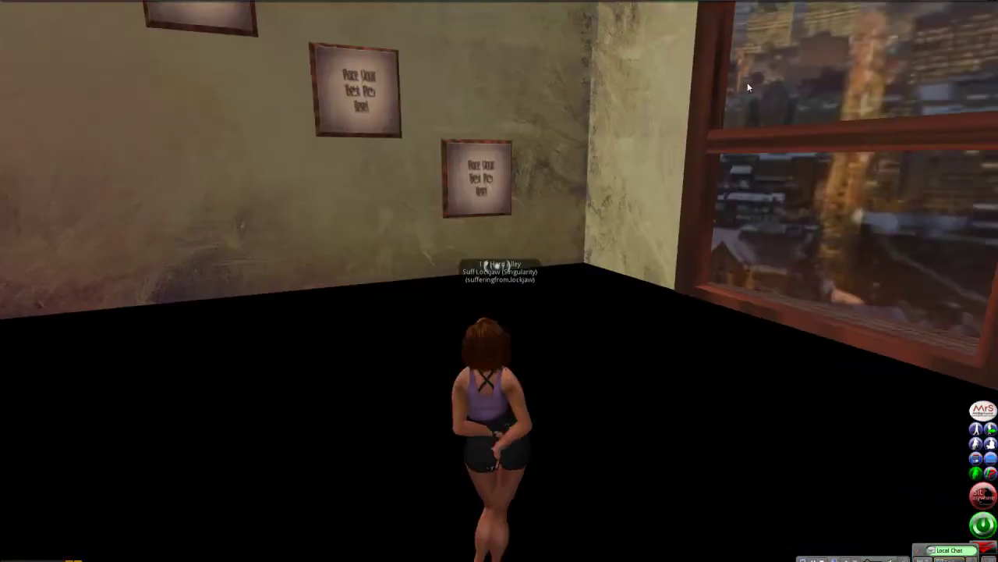
Examine the picture frames on the side walls, including a close-up of the lowest "Place Your Best Pics Here!" frame
key(Right)
key(Left)
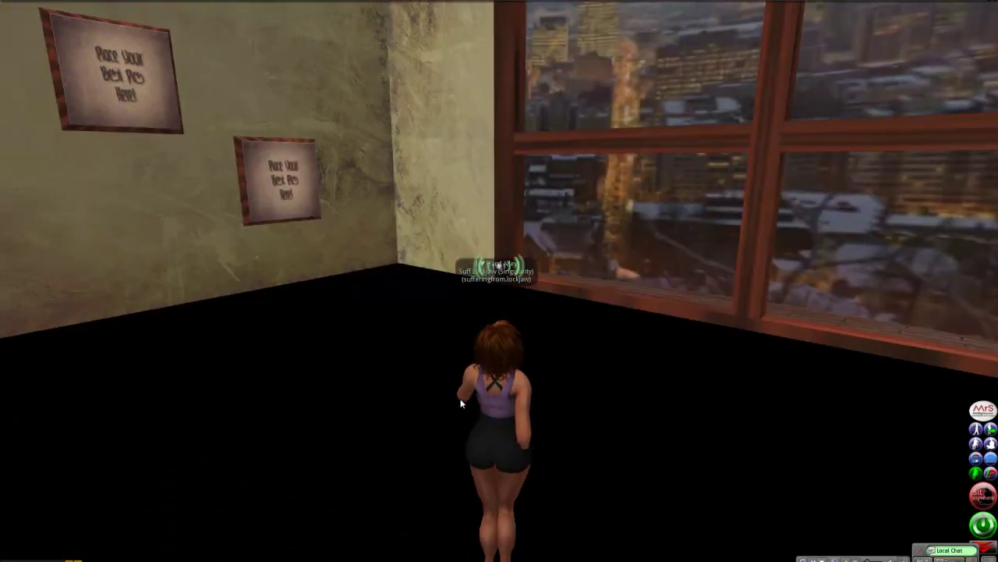
key(Left)
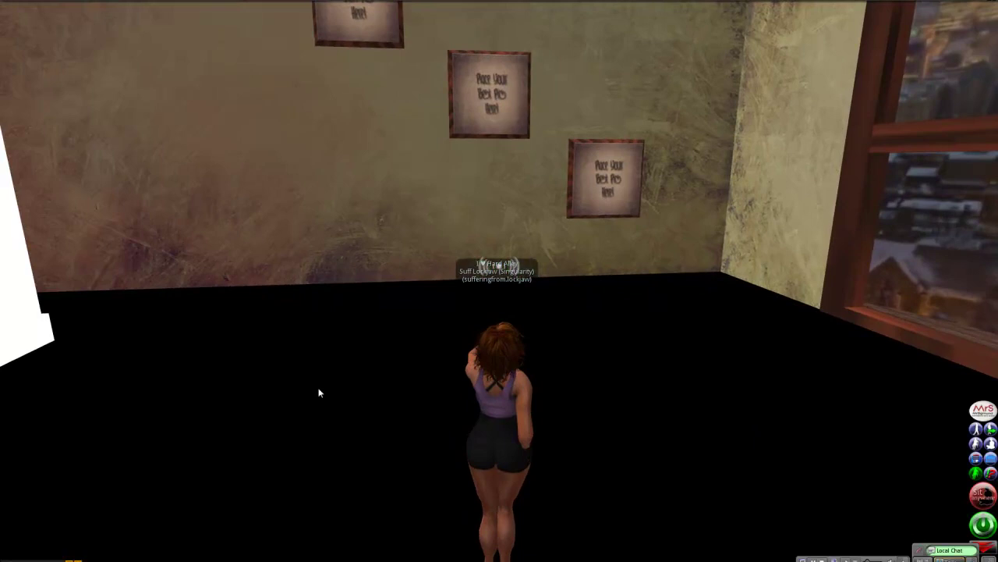
key(Right)
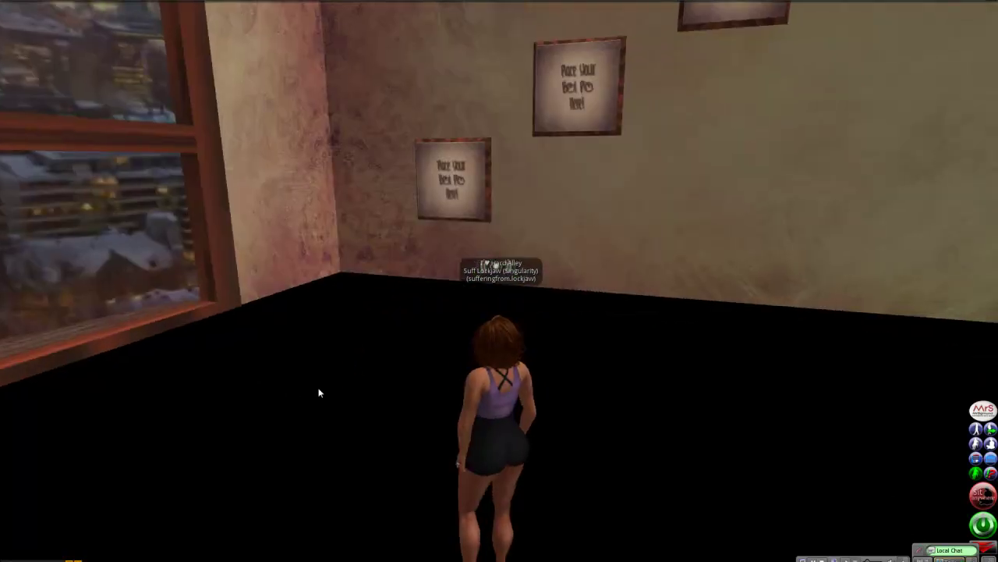
key(Right)
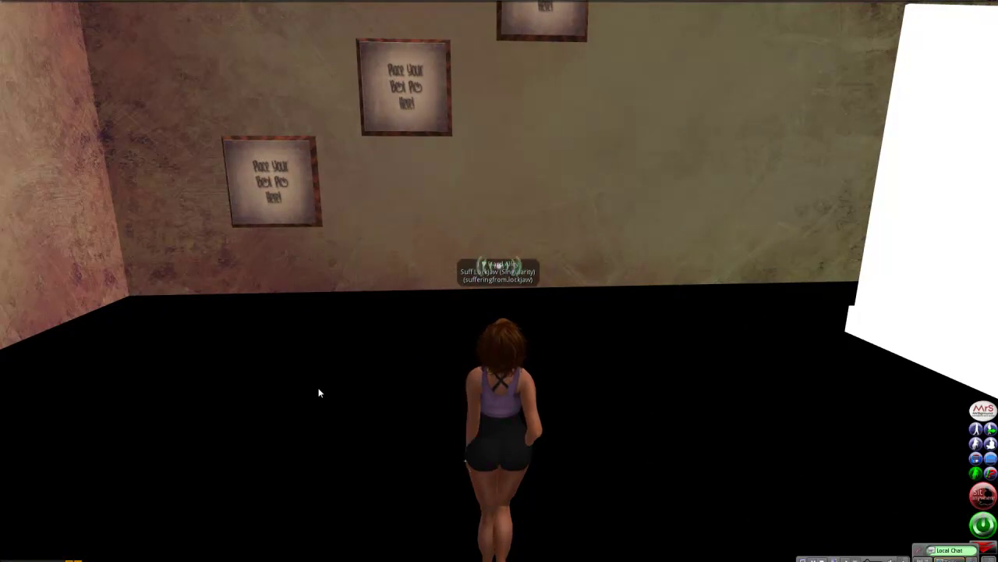
alt+click(319, 392)
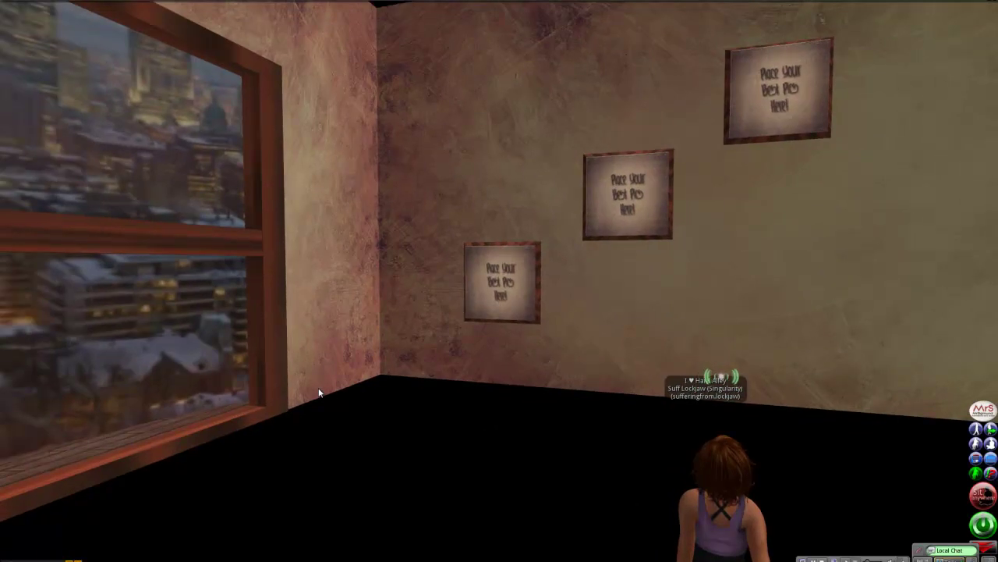
key(alt+Up)
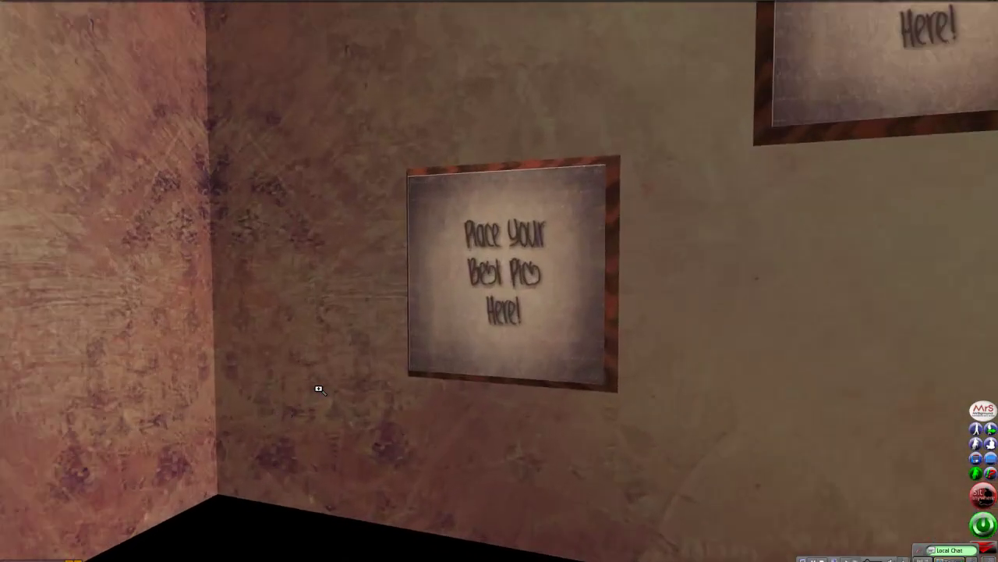
key(alt+Left)
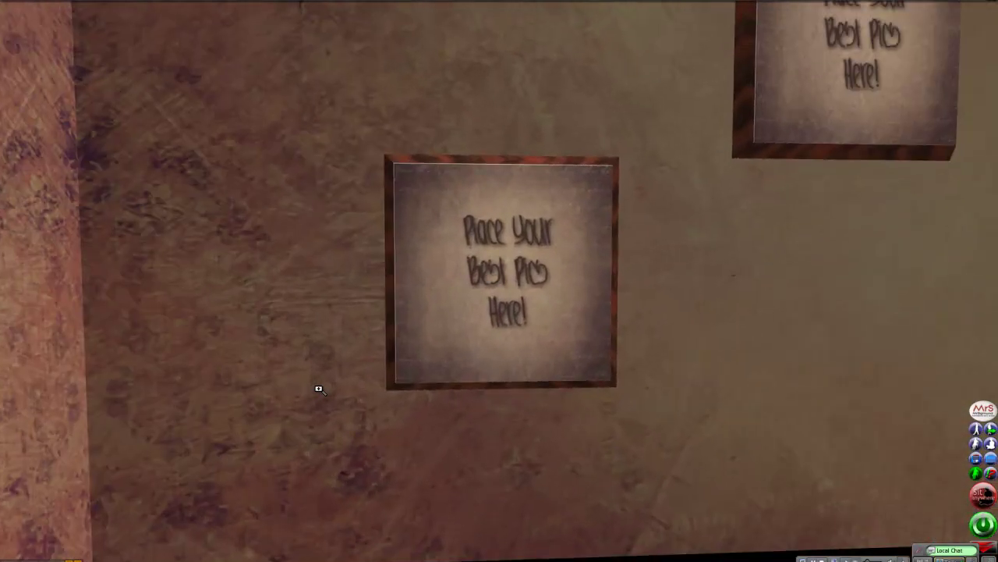
key(Escape)
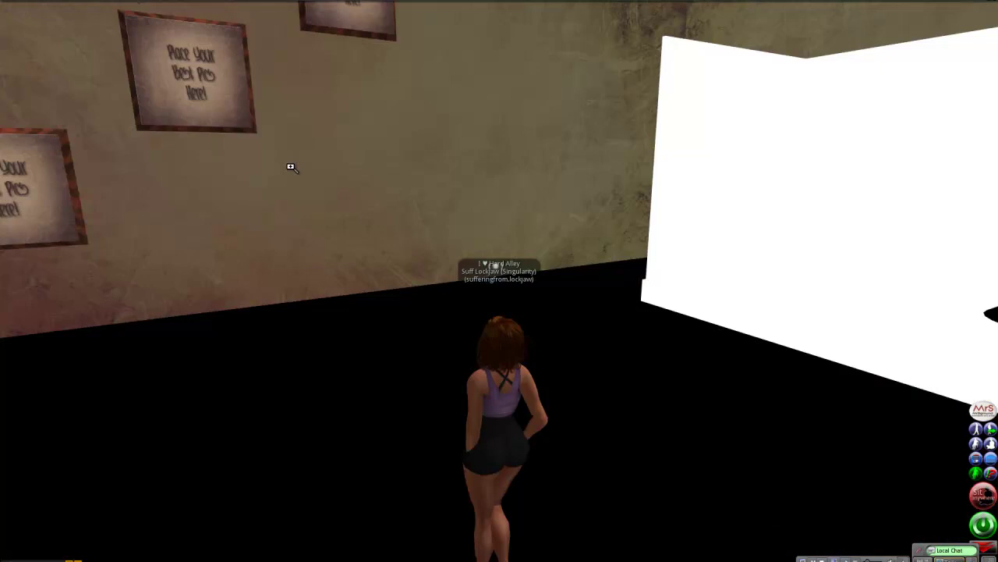
Turn the avatar towards the white photo backdrop and walk onto its floor
key(Right)
alt+click(252, 107)
key(Left)
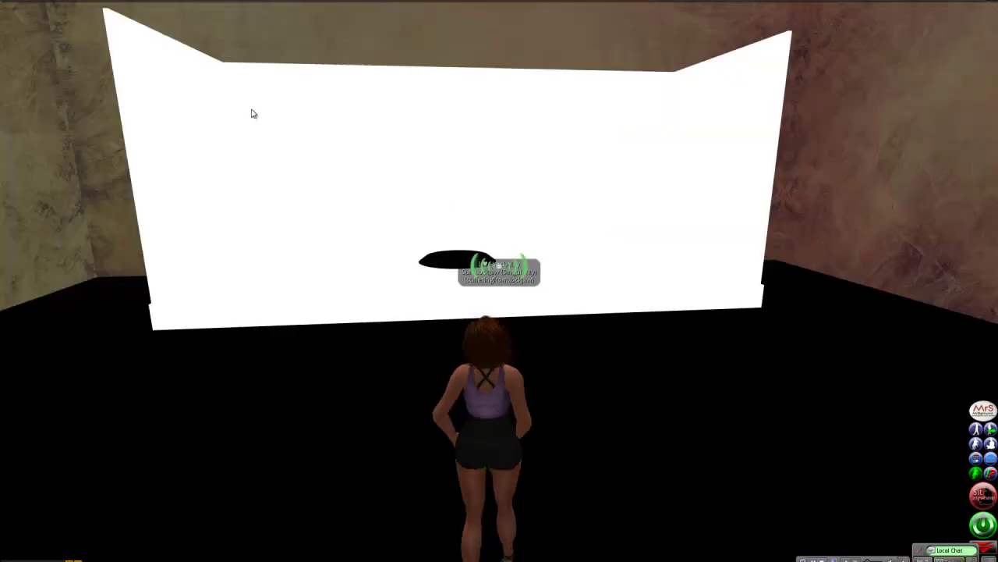
key(Up)
alt+click(253, 112)
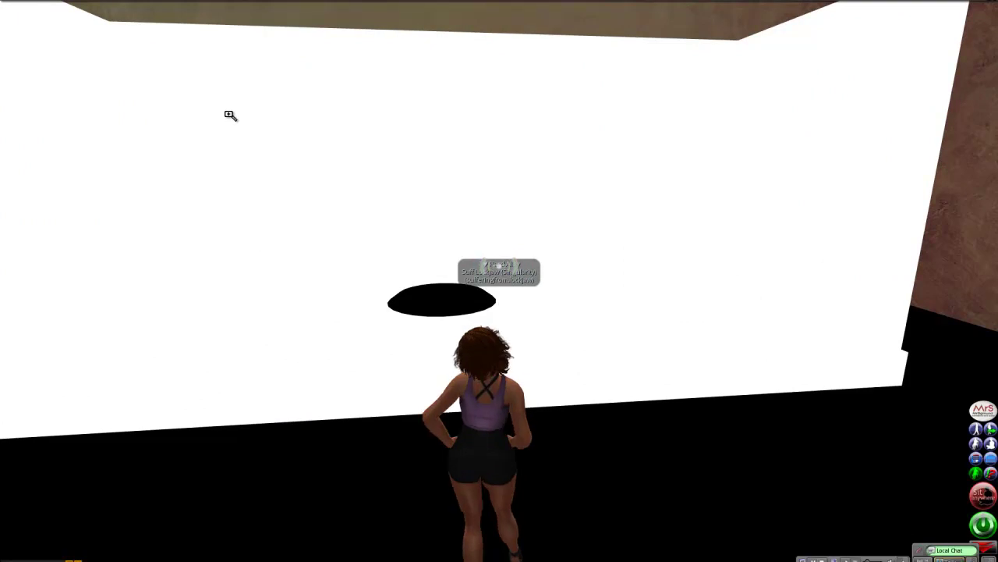
key(alt+Left)
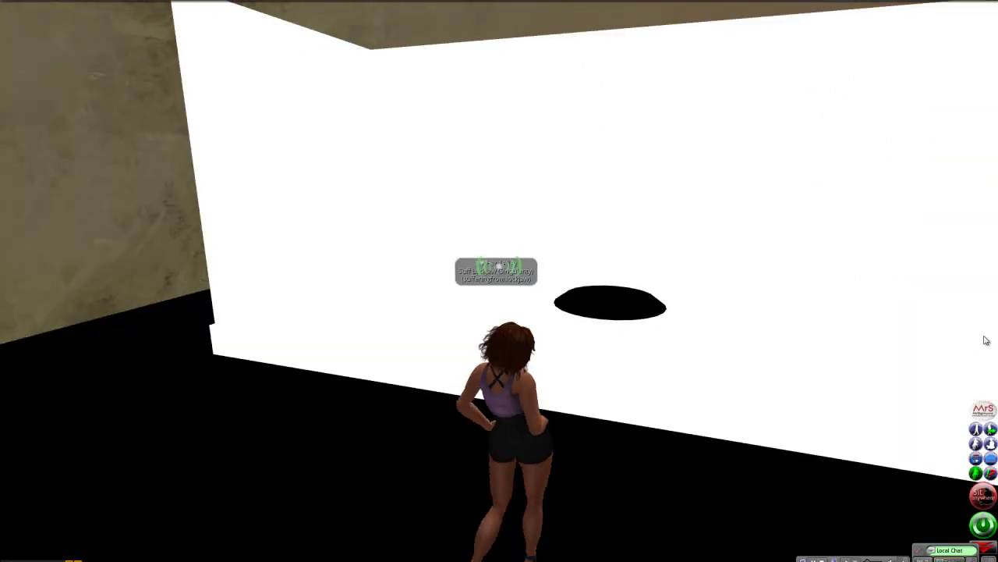
key(Up)
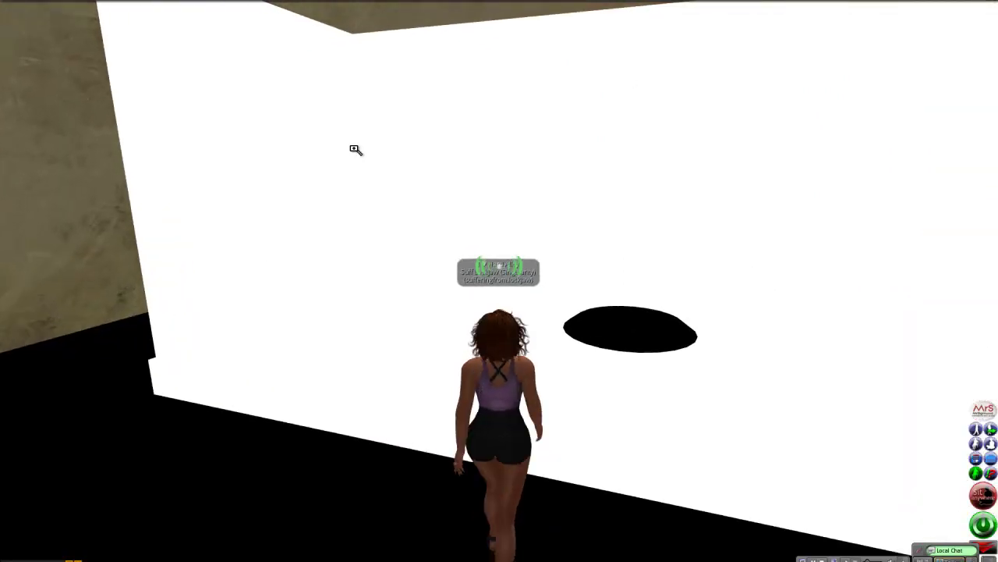
key(Up)
key(Left)
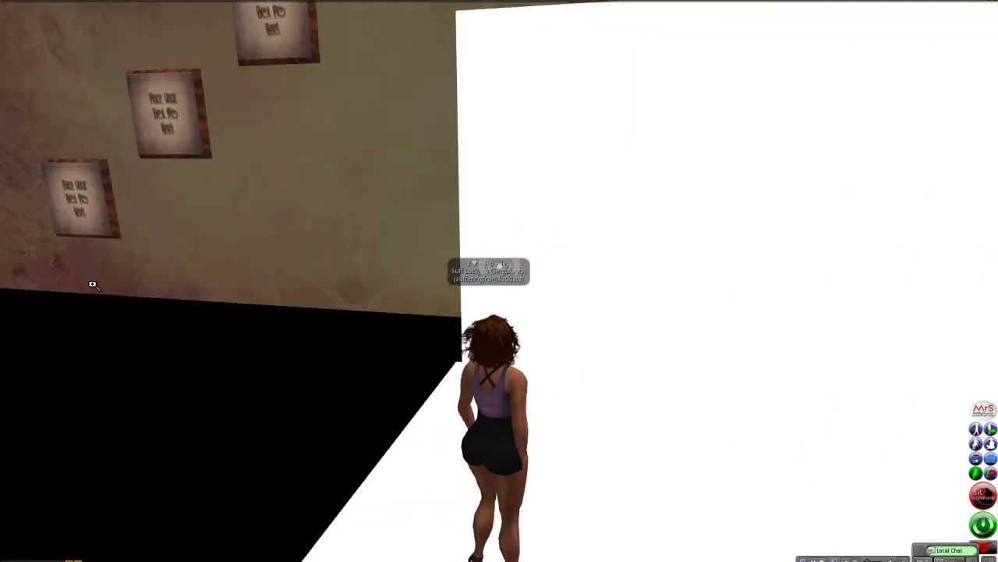
key(Right)
key(Up)
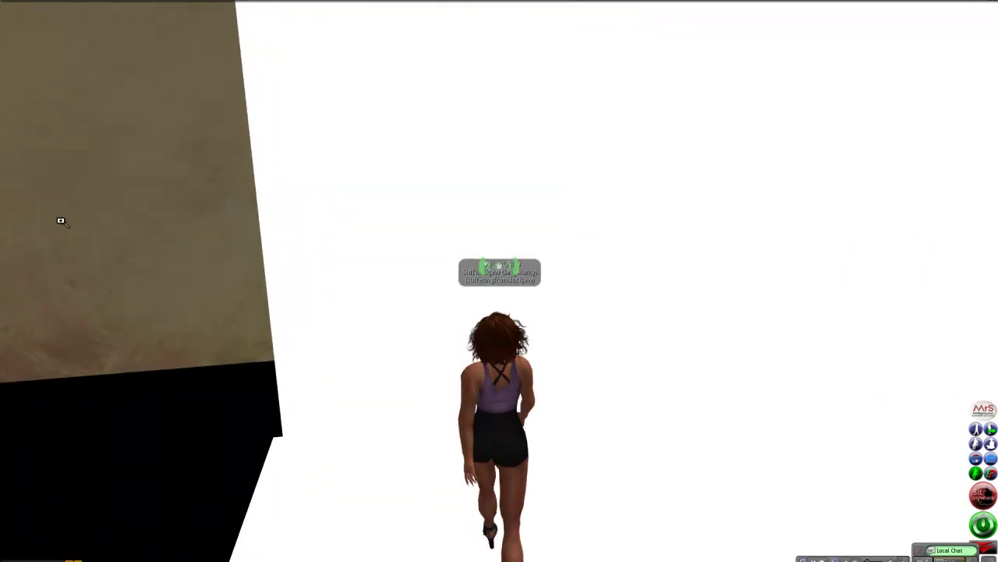
Examine the avatar against the white backdrop from the front, the side and behind
key(Left)
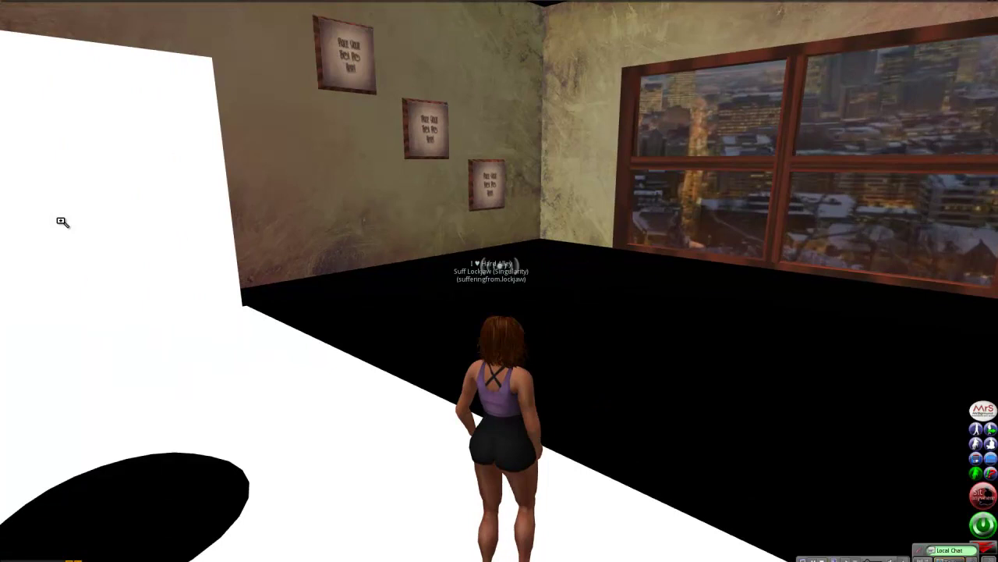
key(Right)
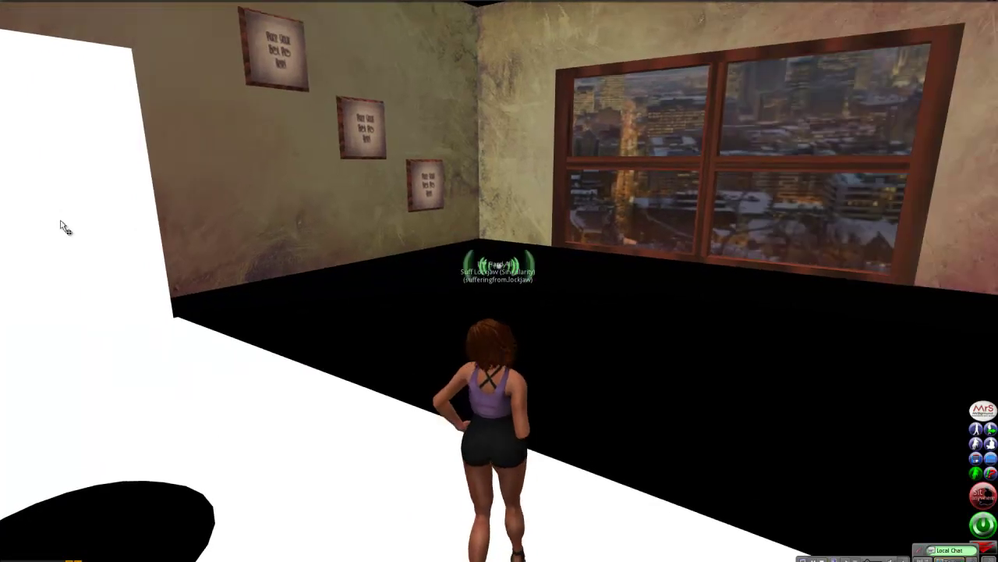
key(Right)
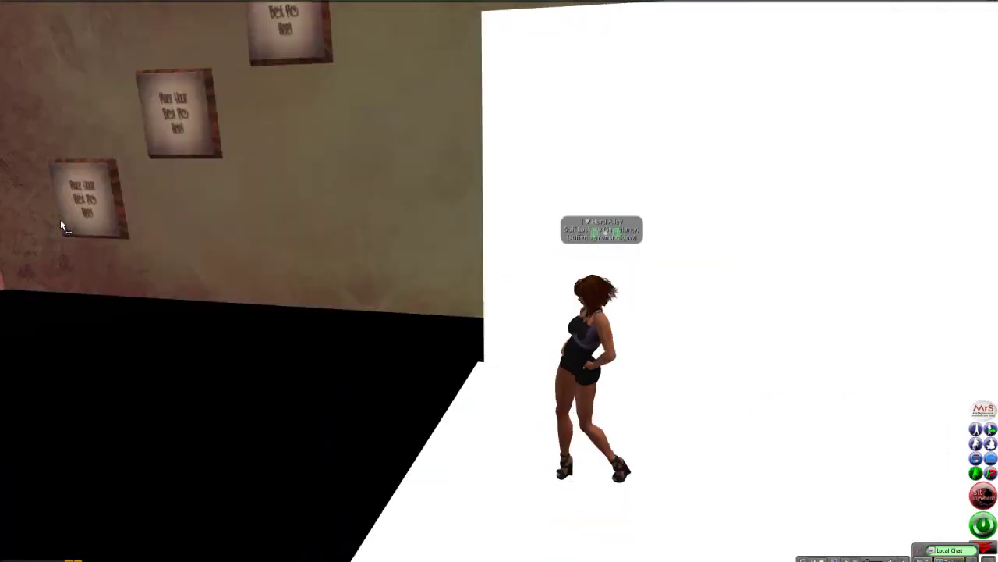
key(Right)
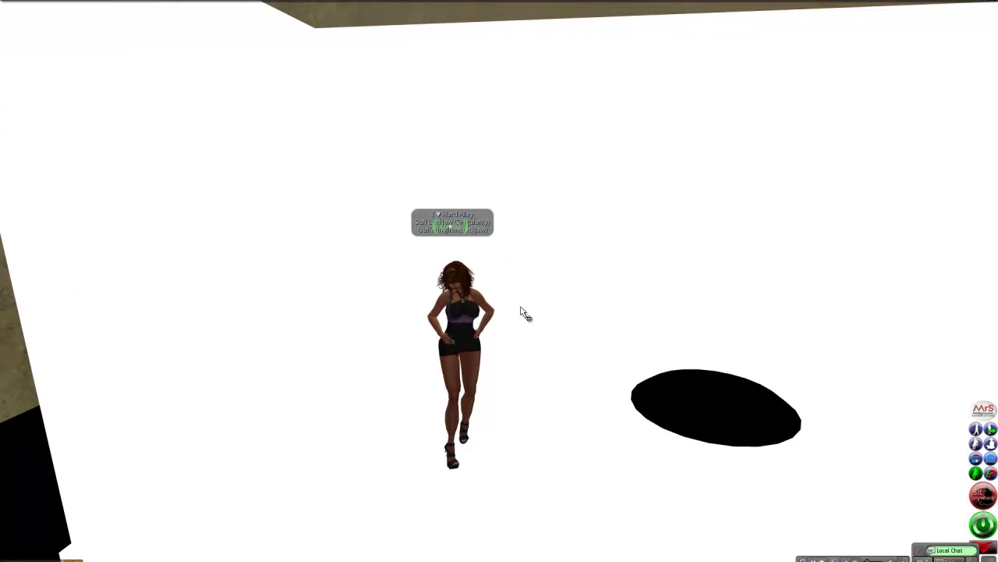
scroll(528, 319, up, 4)
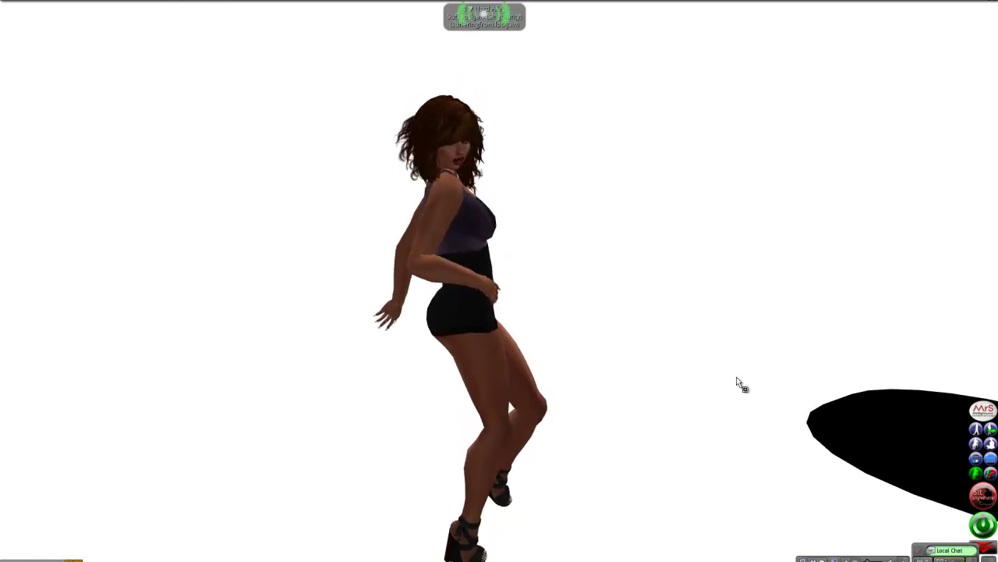
key(Left)
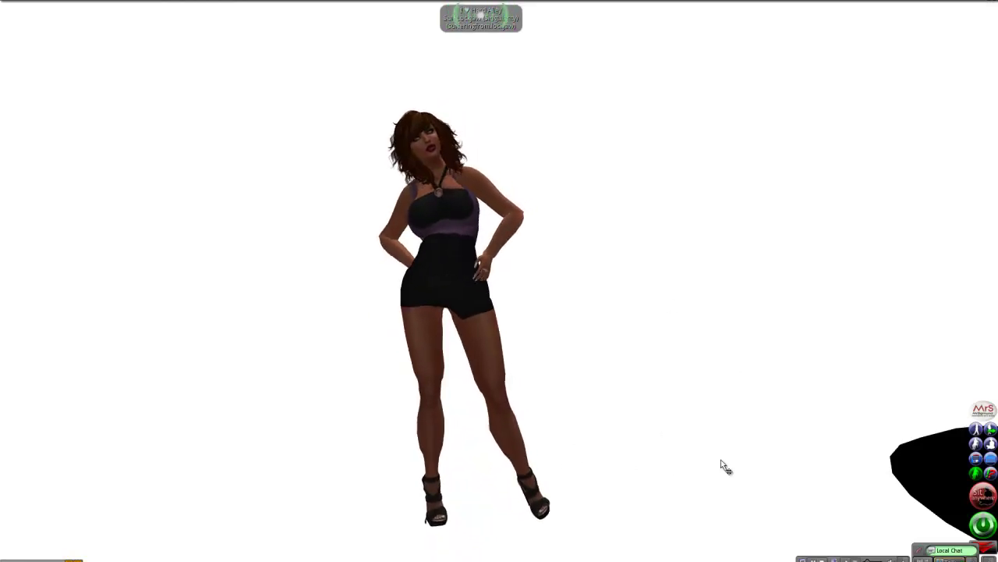
key(Right)
key(Right)
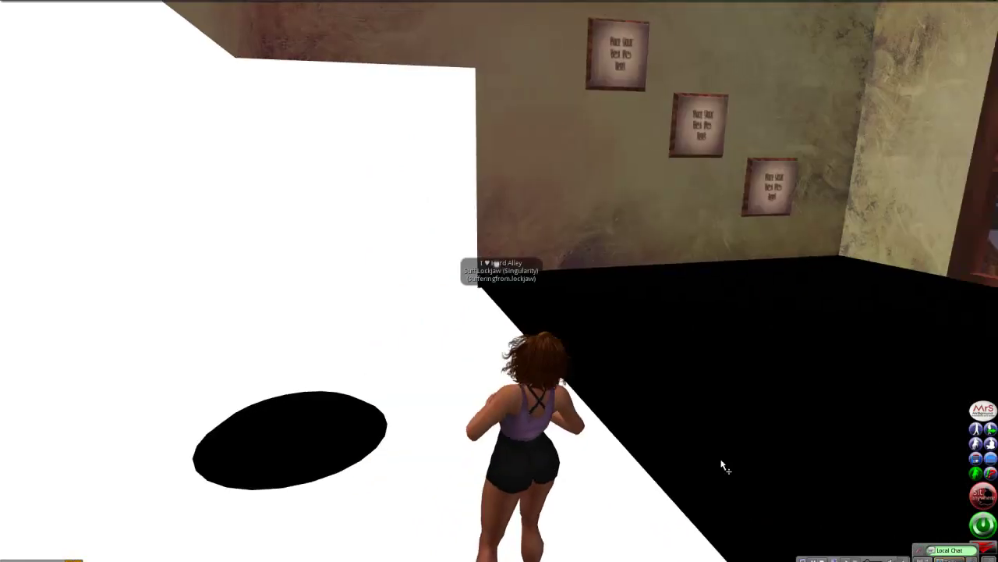
key(Up)
key(Left)
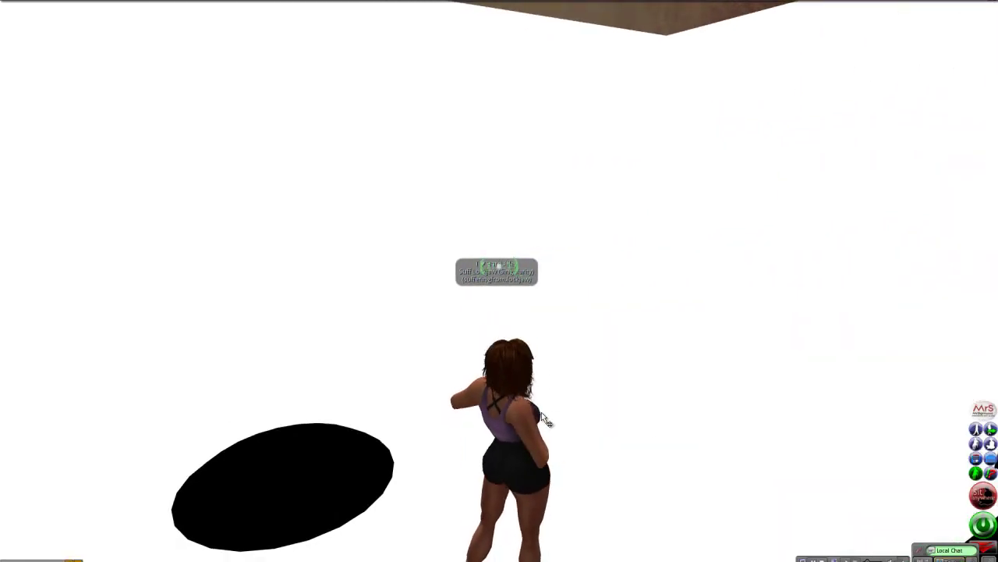
Open the white backdrop's colour for editing and try green, blue, light violet (8080FF) and pink (FF0080) on it
right_click(379, 334)
click(403, 356)
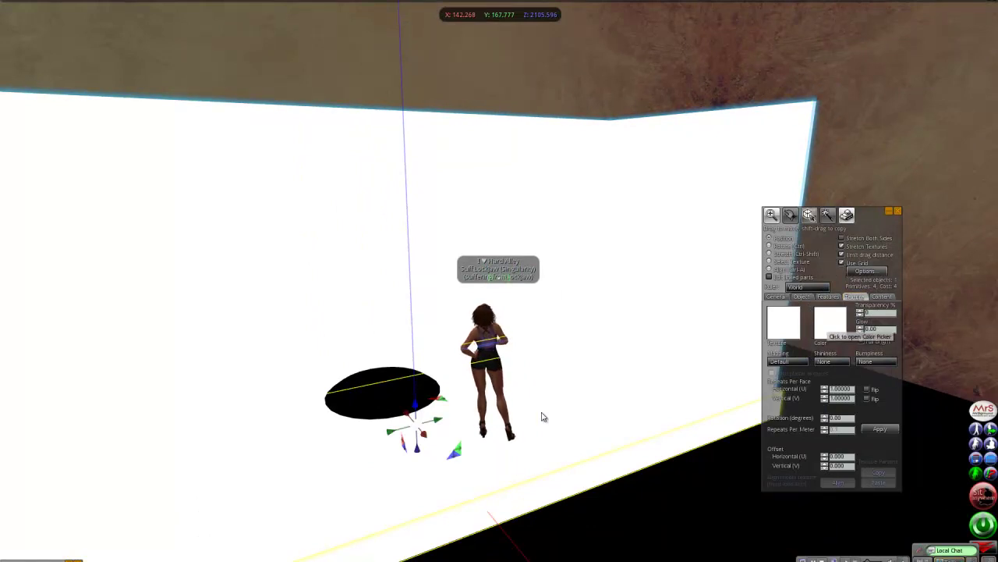
click(830, 323)
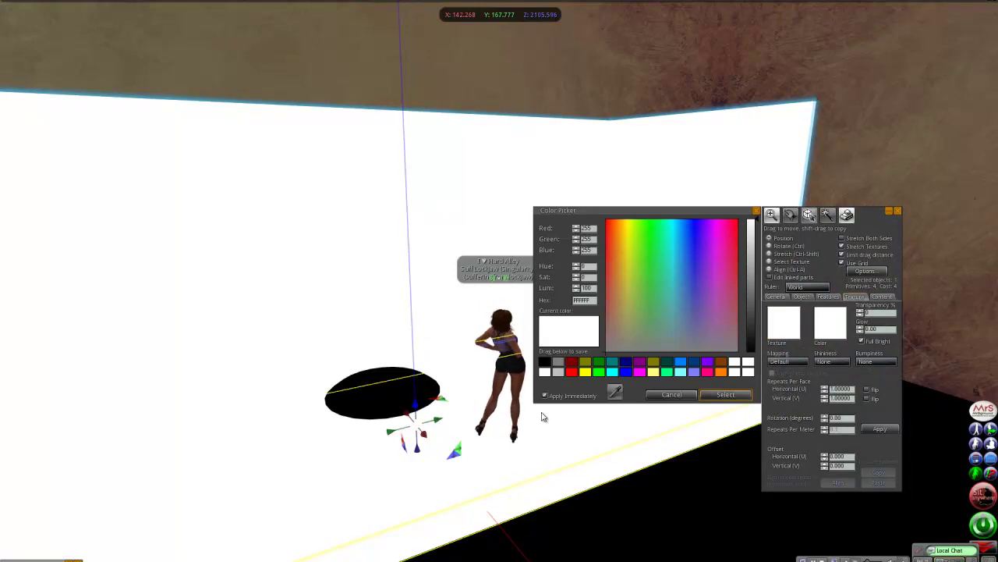
click(599, 372)
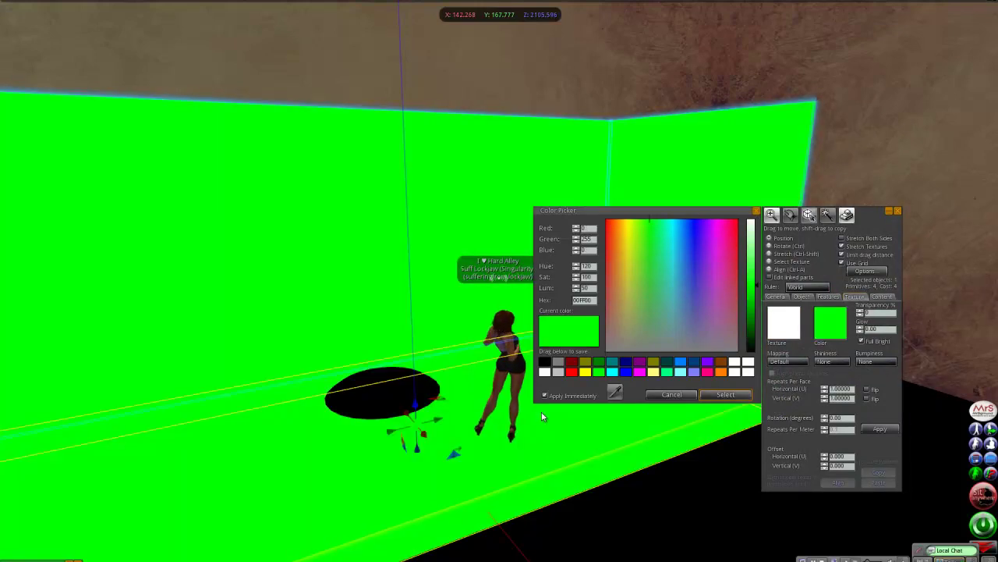
click(626, 372)
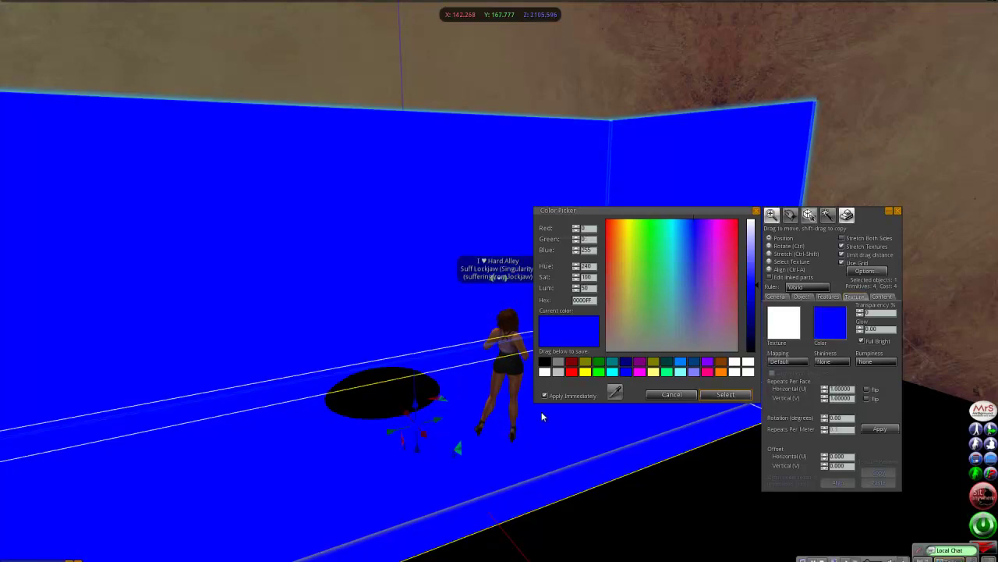
click(694, 372)
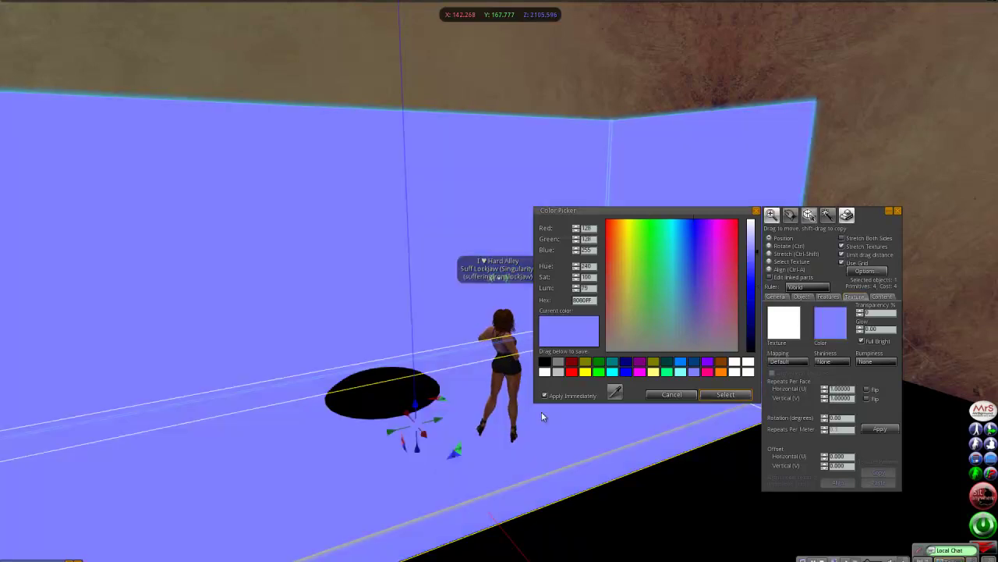
click(708, 372)
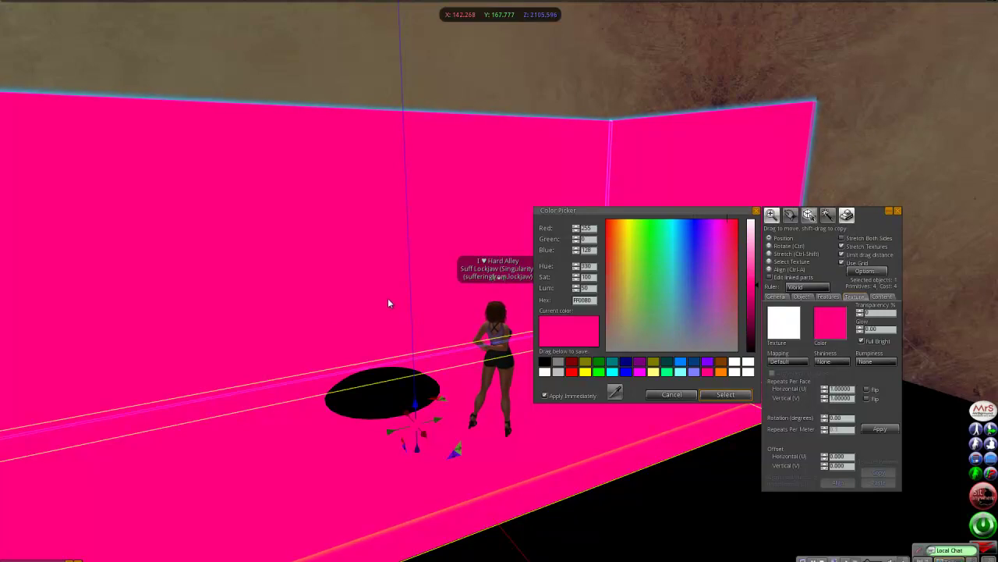
Set the backdrop's colour to green (00FF00), finish editing and view the avatar against it
click(599, 372)
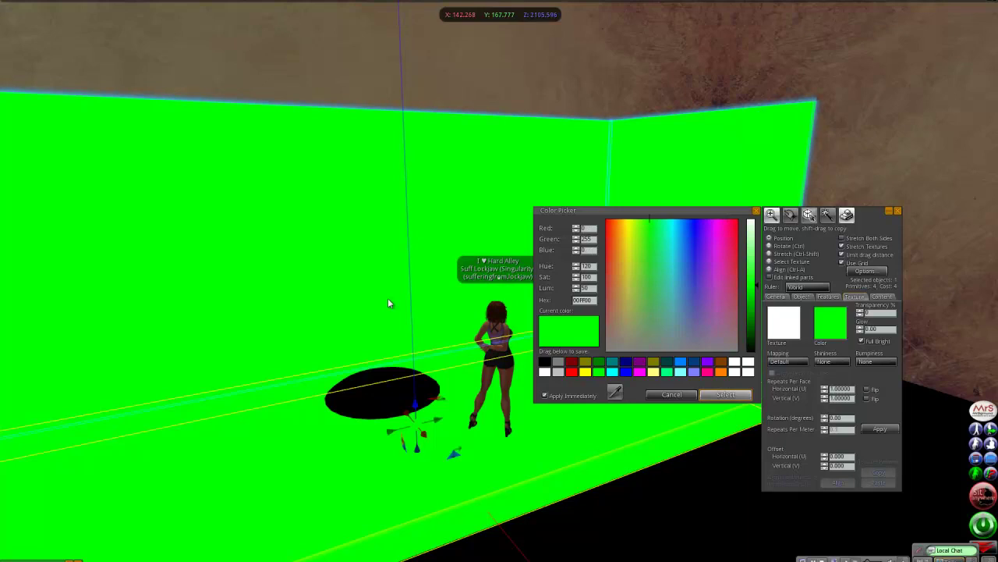
click(726, 395)
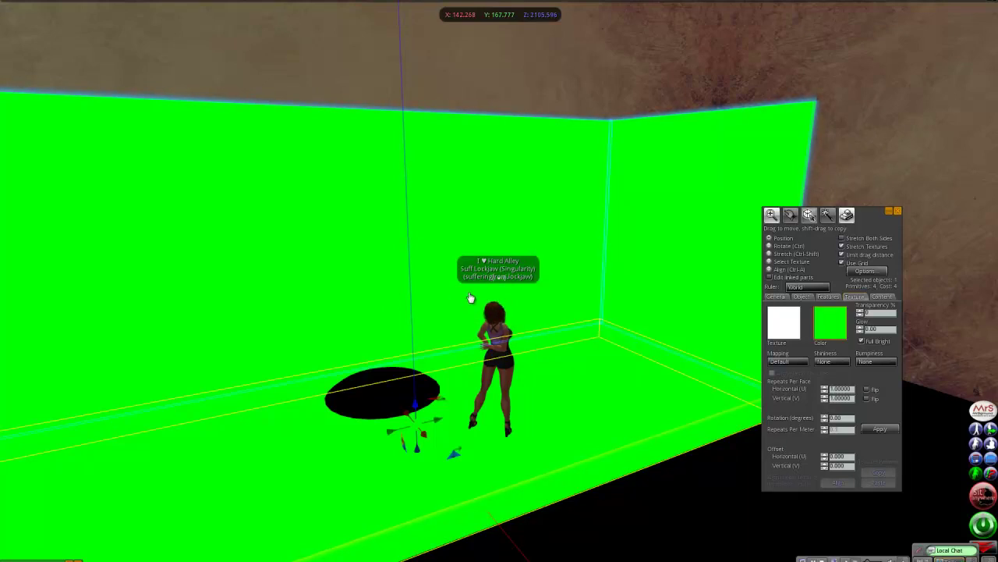
click(898, 211)
key(Left)
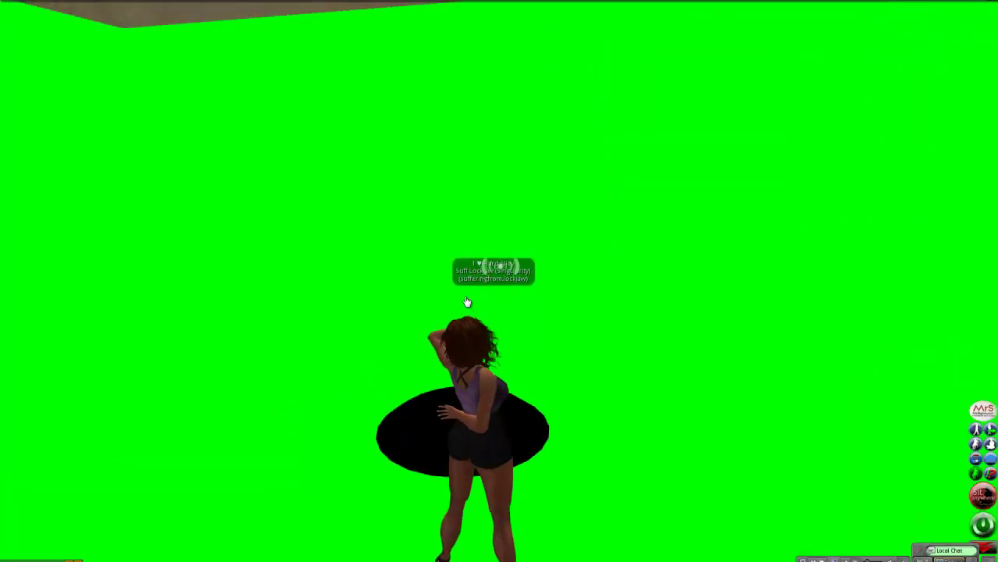
key(Right)
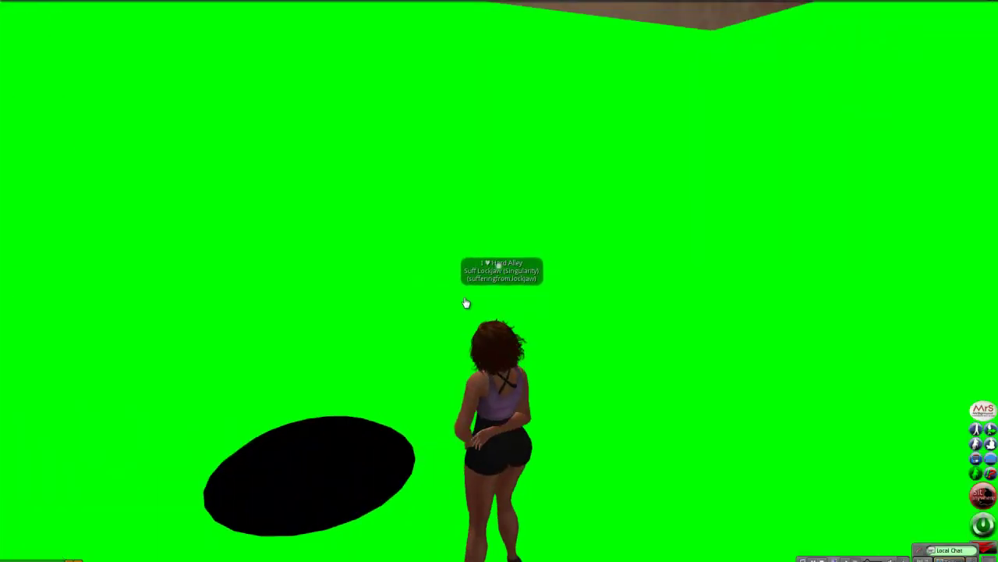
scroll(466, 302, down, 5)
Reopen the backdrop for editing and set its colour to white (FFFFFF), then finish editing
right_click(604, 322)
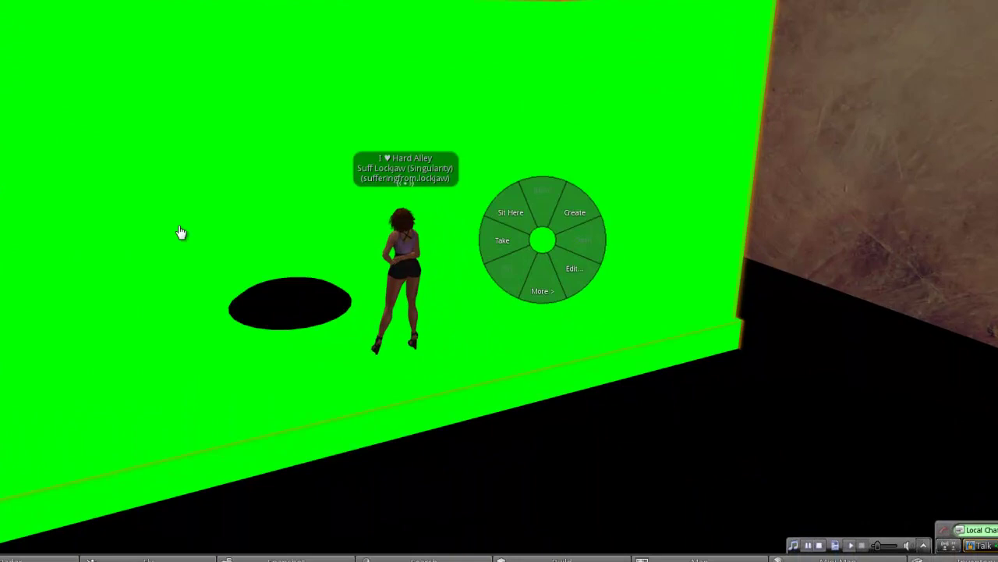
click(630, 346)
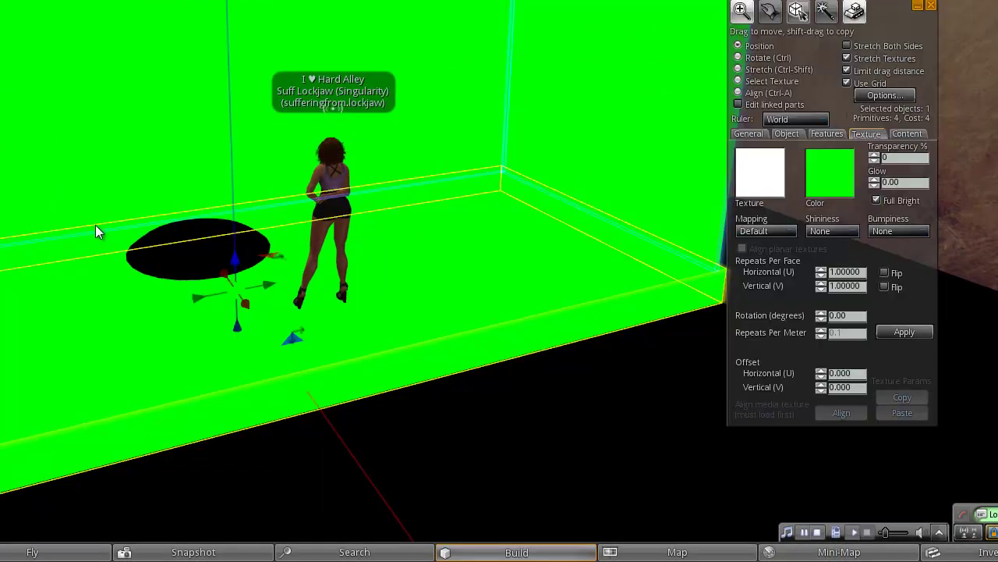
click(829, 173)
click(401, 247)
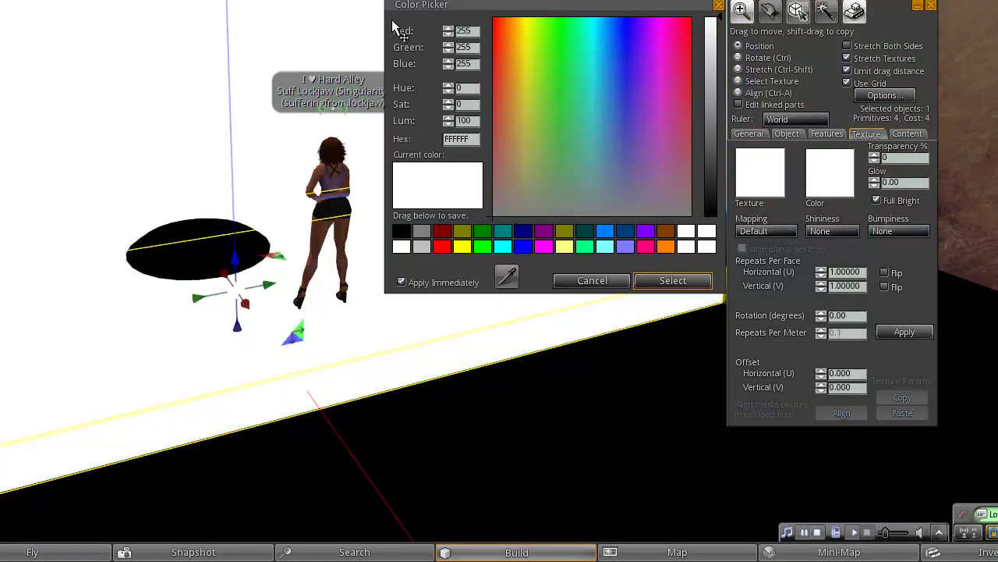
click(672, 281)
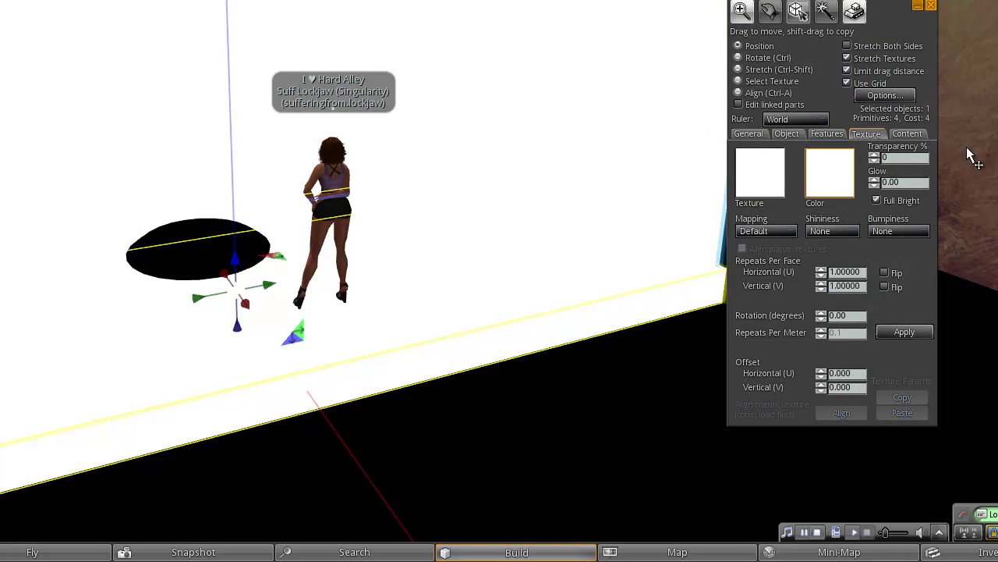
key(ctrl+b)
scroll(867, 141, up, 3)
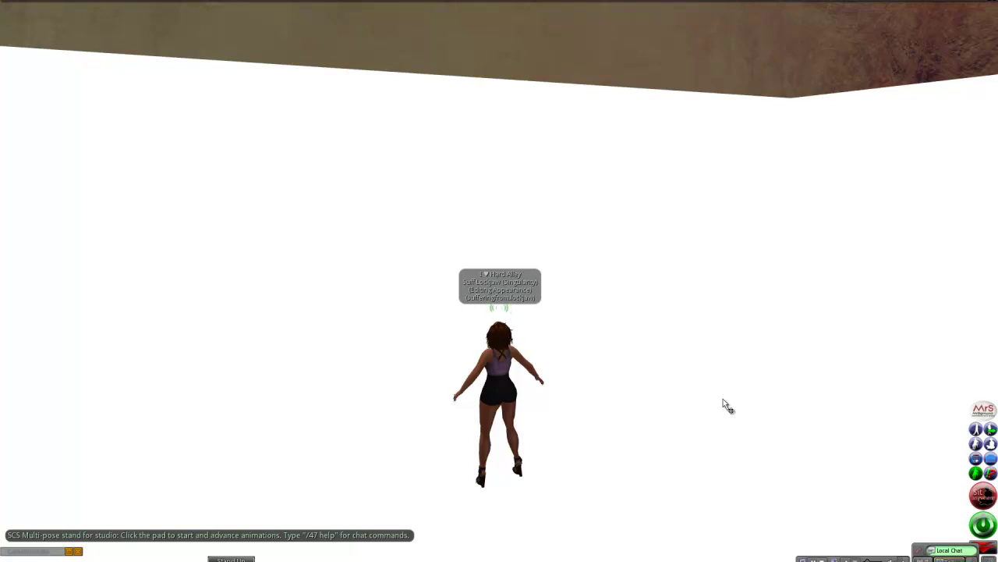
Advance the avatar's pose on the SCS Multi-pose stand, then get the avatar off the stand
click(782, 263)
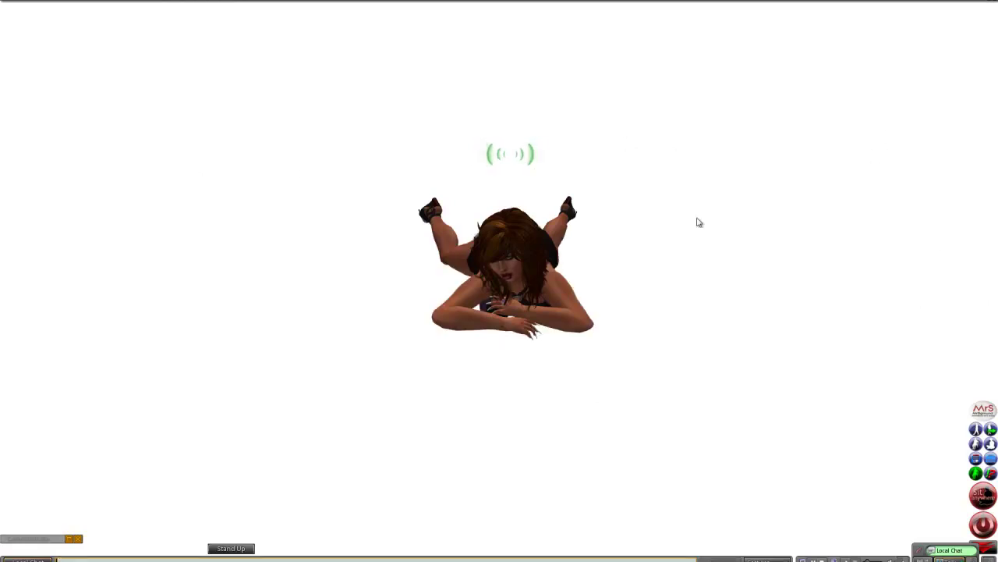
key(Return)
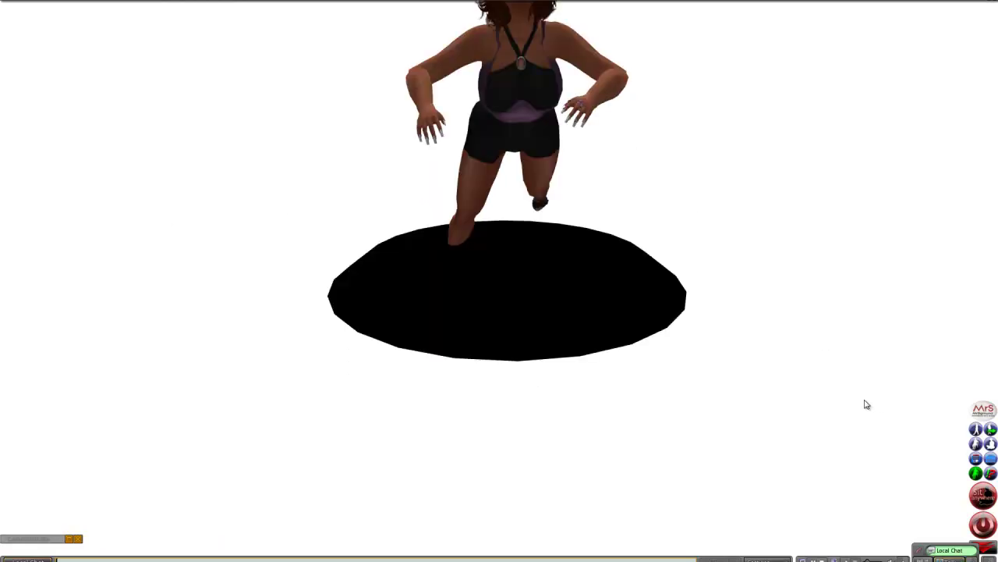
key(Down)
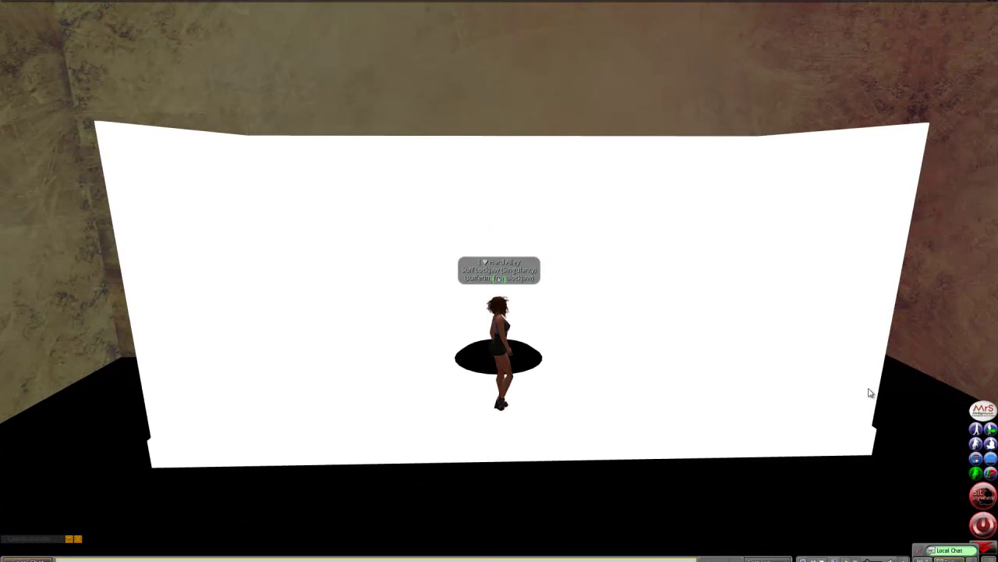
key(Escape)
Open the black multi-pose stand for editing, examine the poses and script in its contents, and close the editor
scroll(871, 393, up, 5)
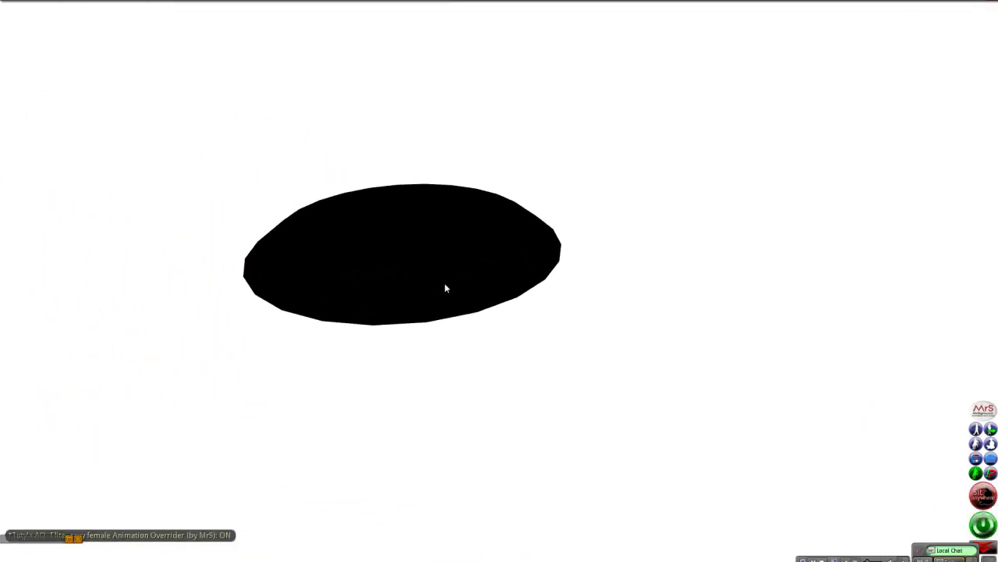
mouse_move(446, 288)
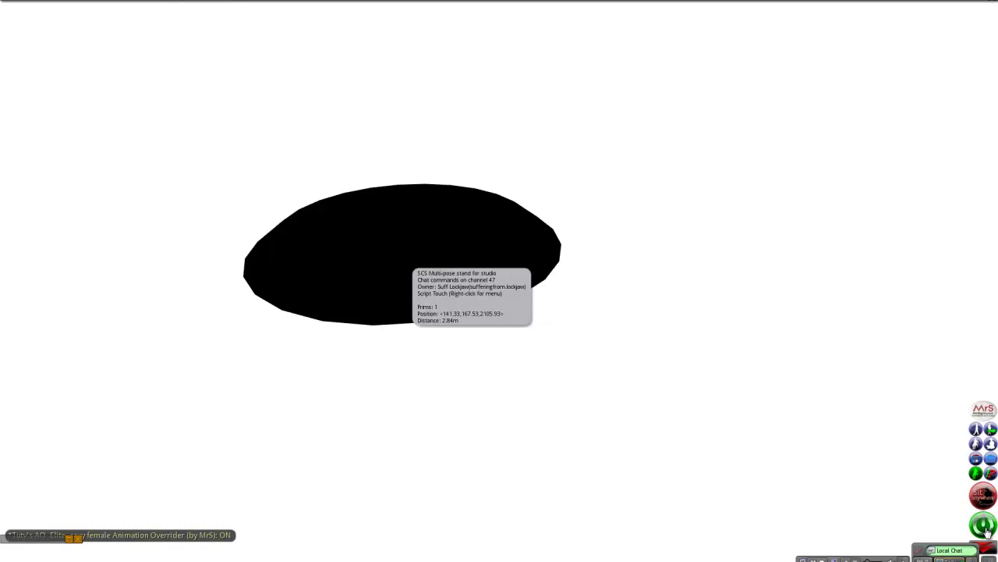
right_click(375, 257)
click(398, 278)
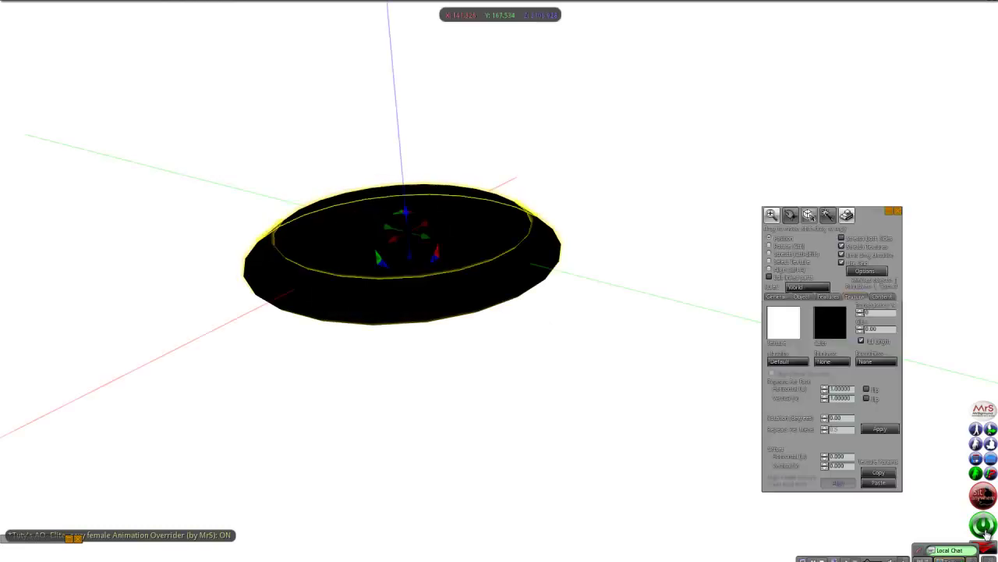
click(882, 297)
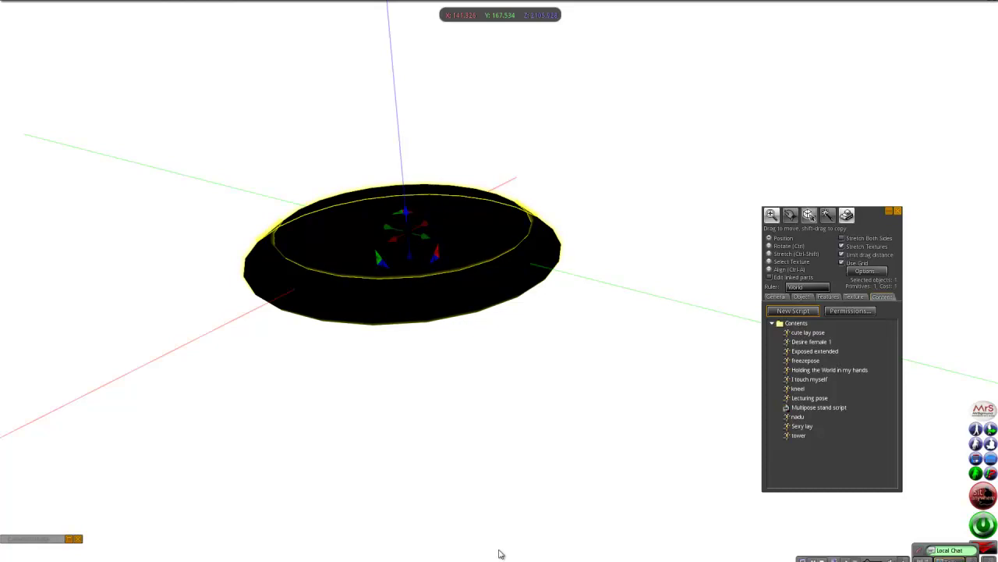
key(Escape)
Walk the avatar off the backdrop onto the studio's black floor, facing the large city window
key(Right)
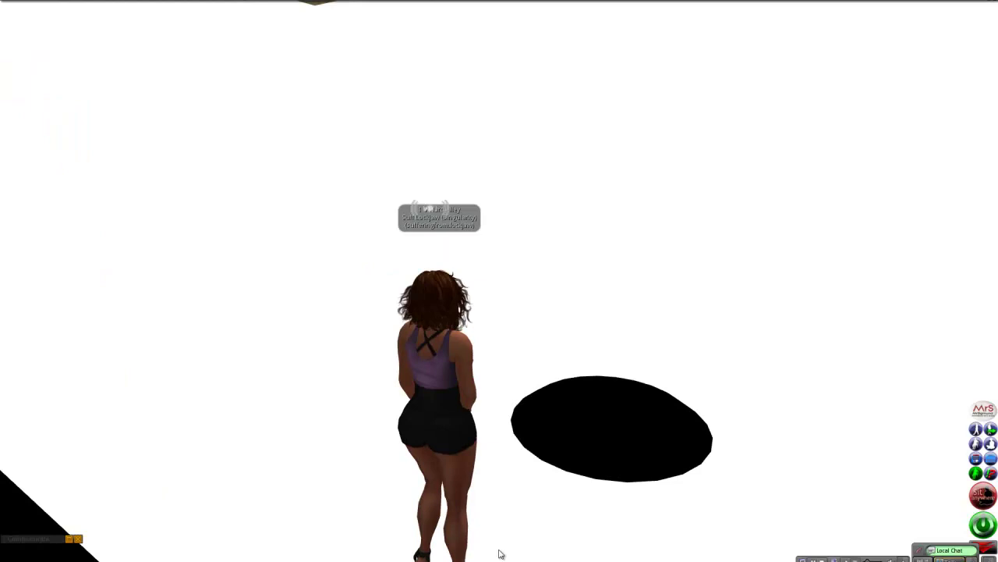
key(Right)
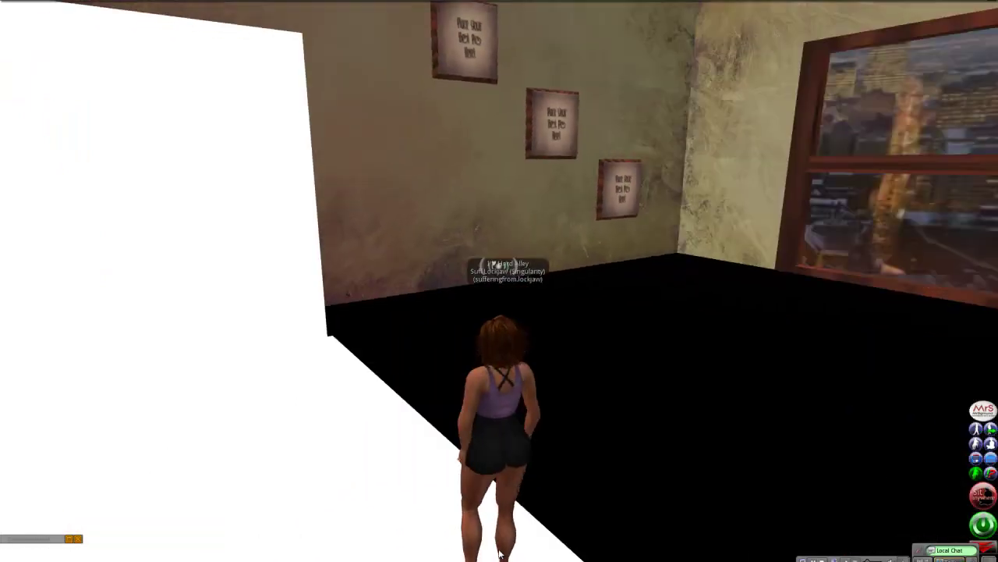
key(Up)
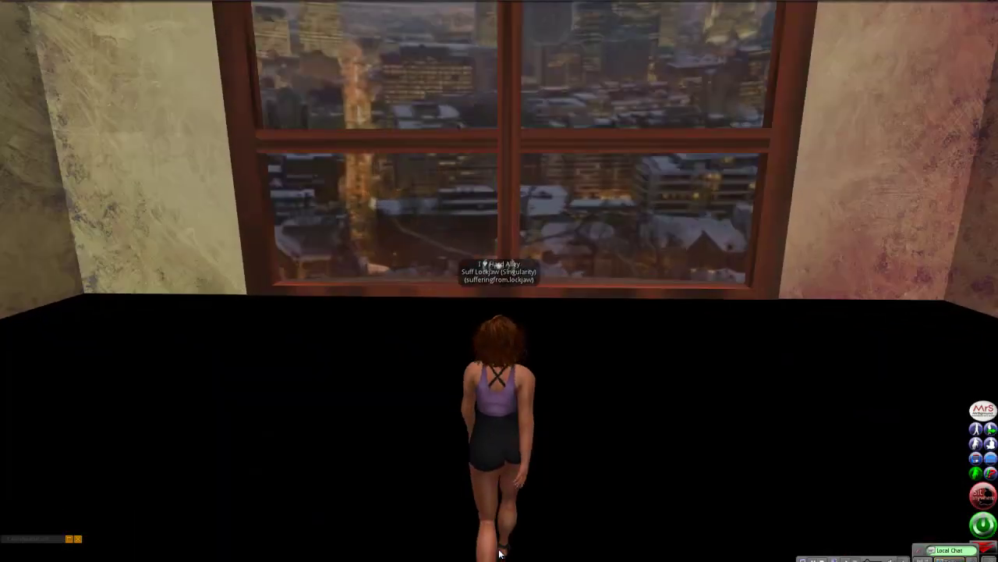
key(Left)
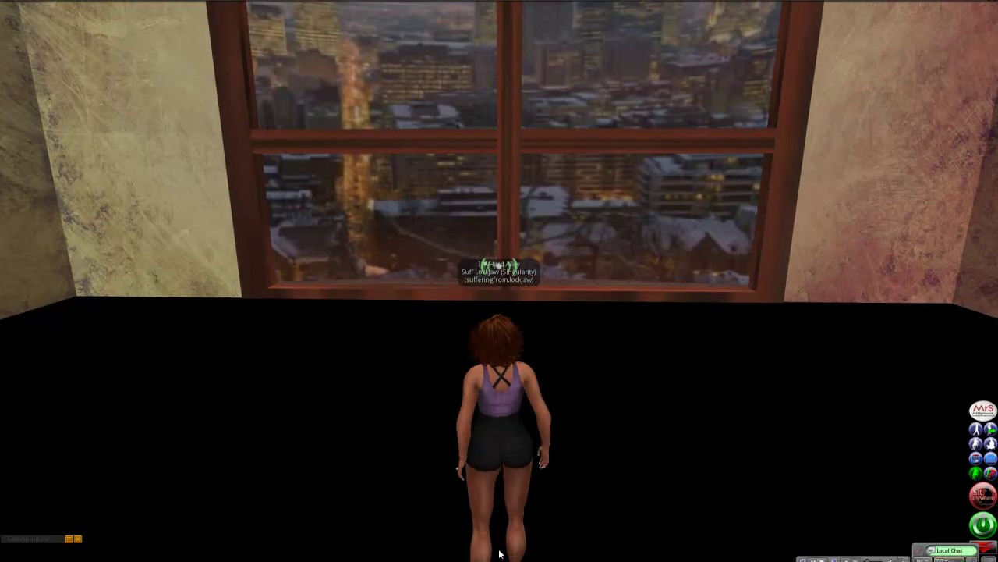
Turn the avatar back towards the white backdrop and examine it together with the surrounding side walls
key(Left)
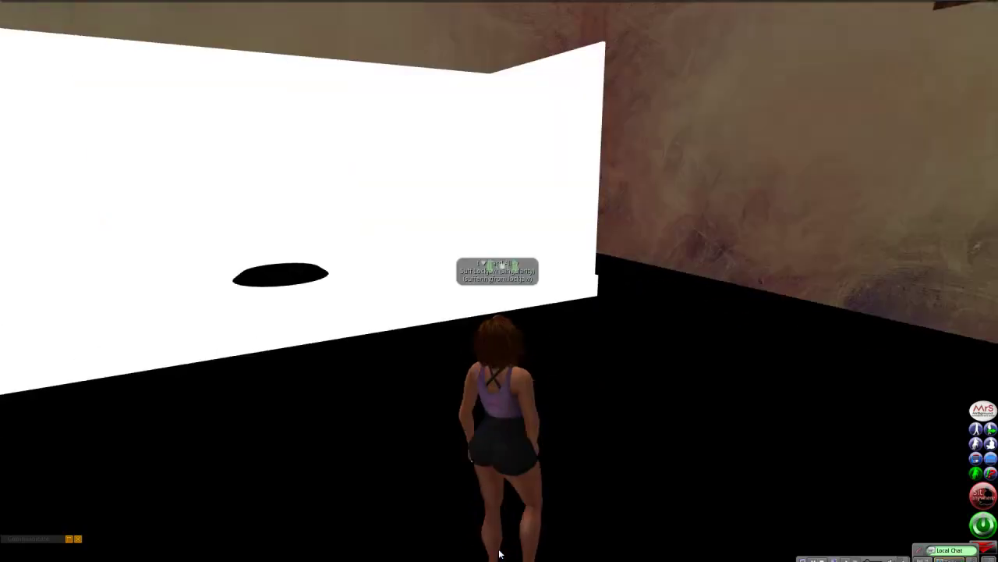
key(Left)
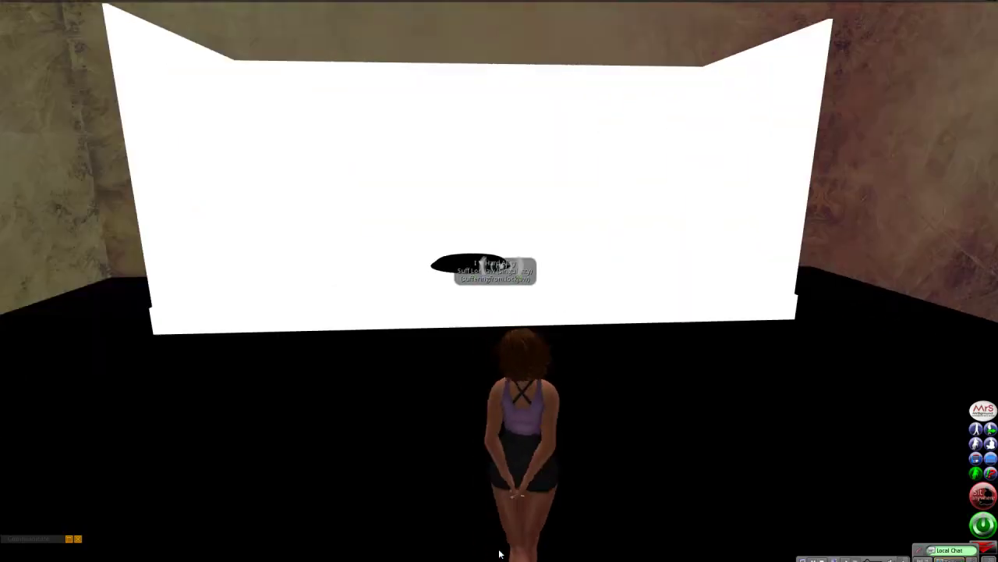
key(Left)
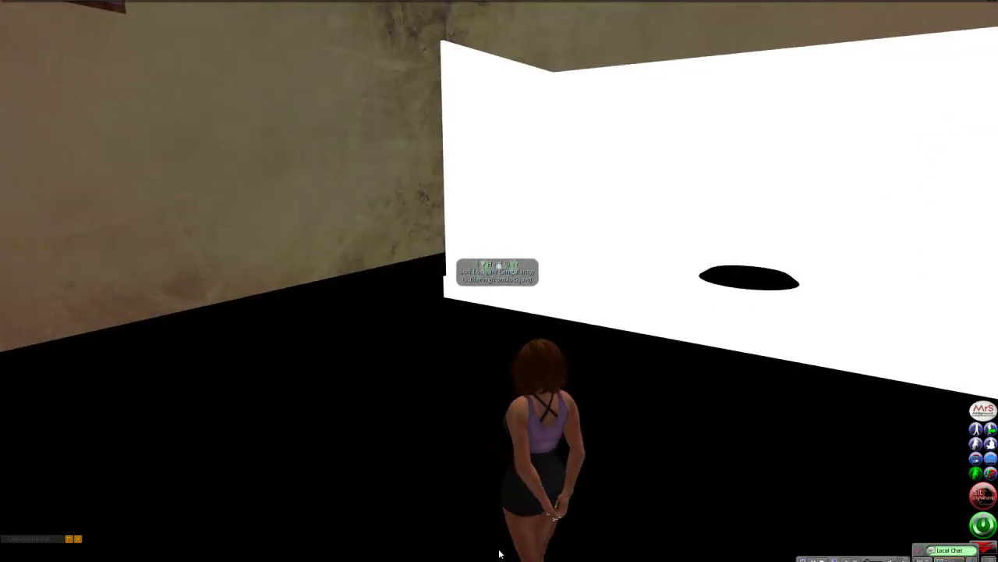
key(Right)
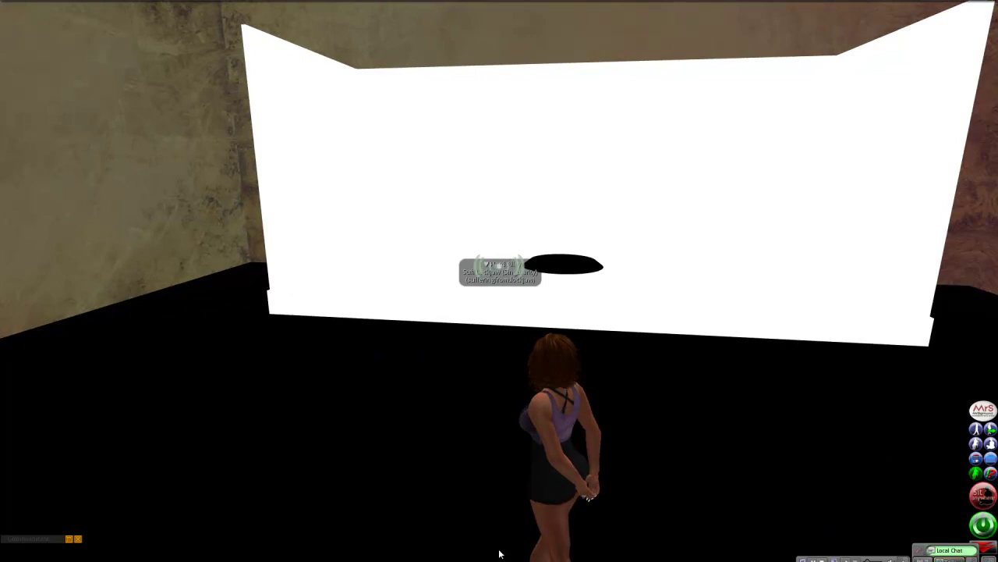
key(Right)
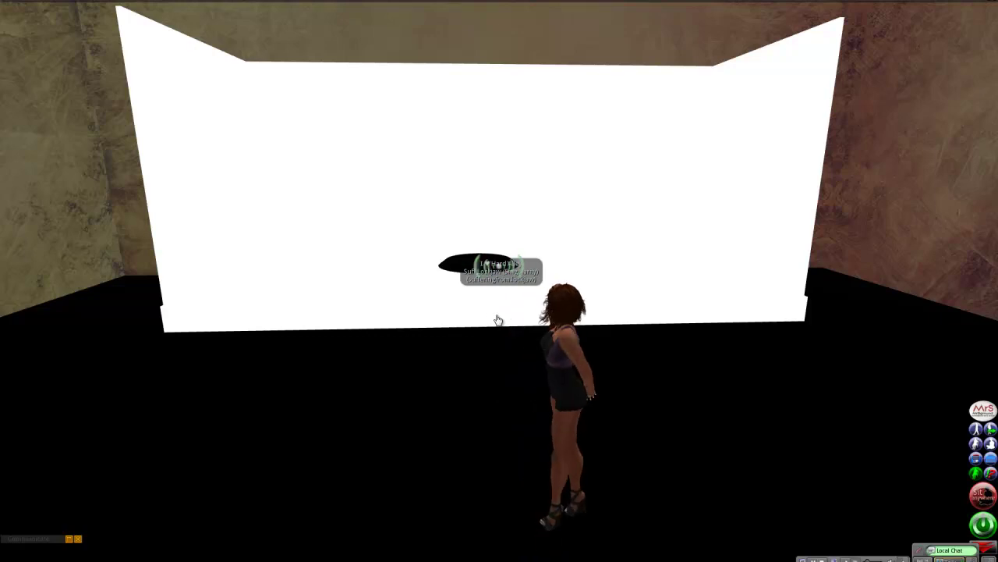
Open the studio room build, with its black floor and textured walls, for editing
right_click(720, 393)
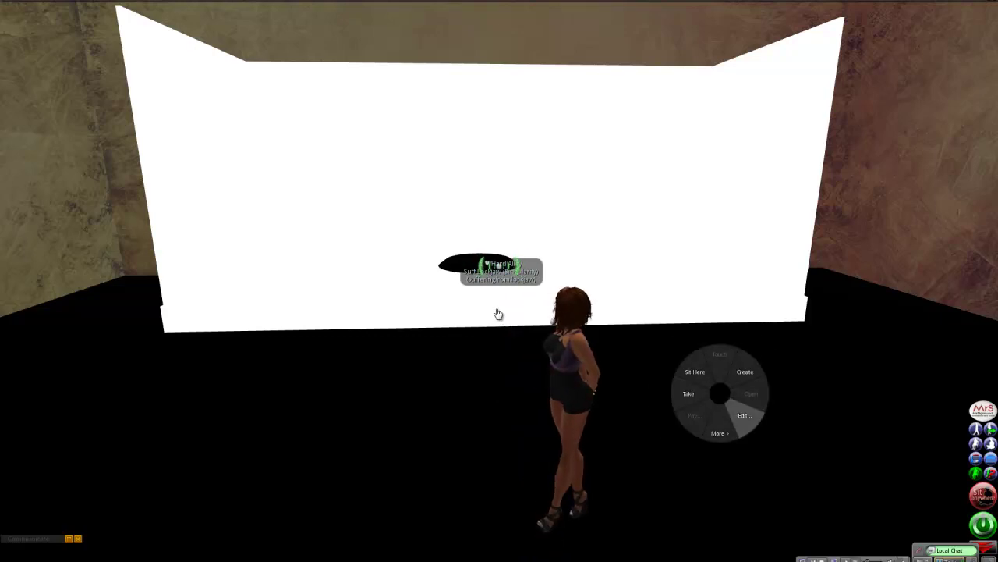
click(744, 415)
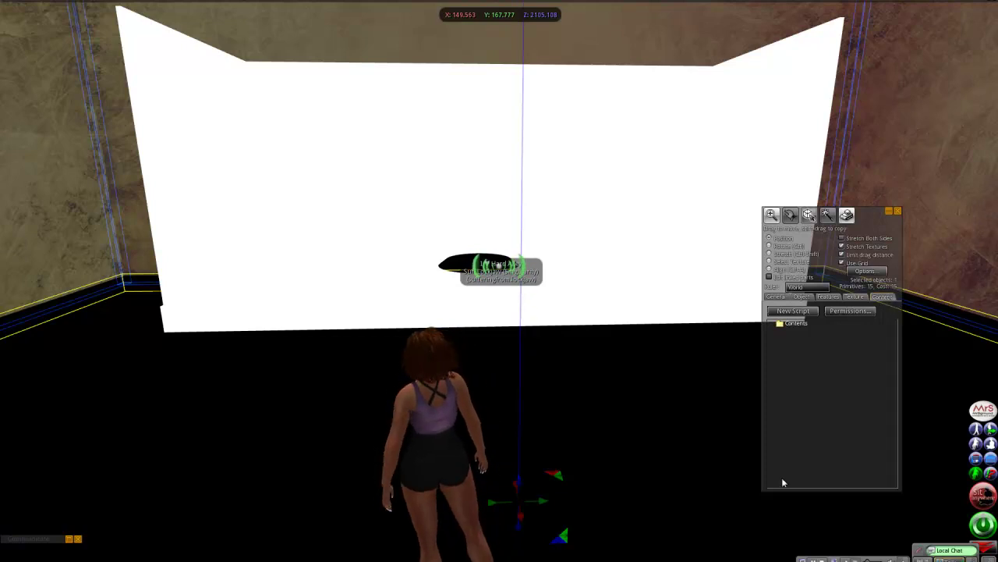
right_click(167, 427)
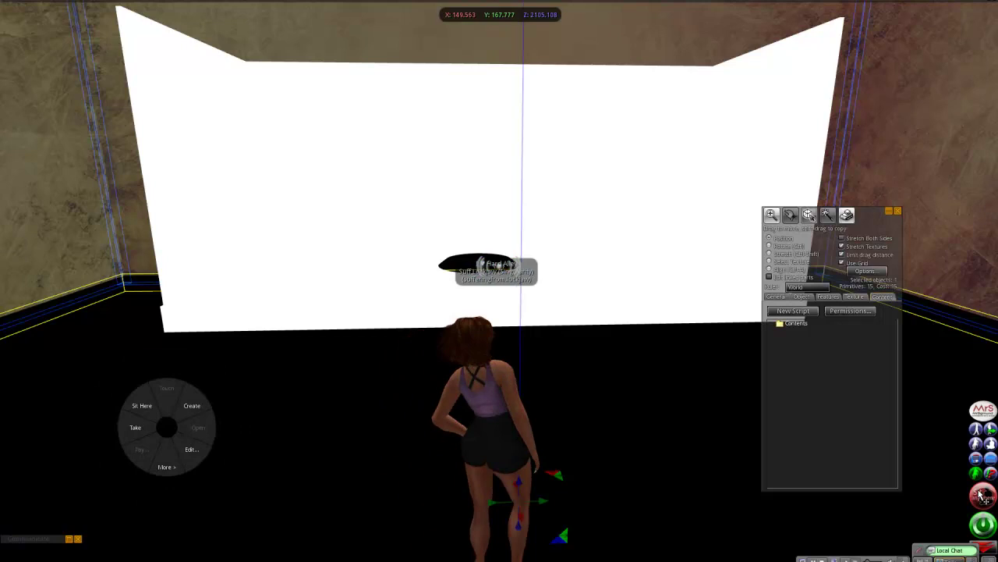
click(982, 496)
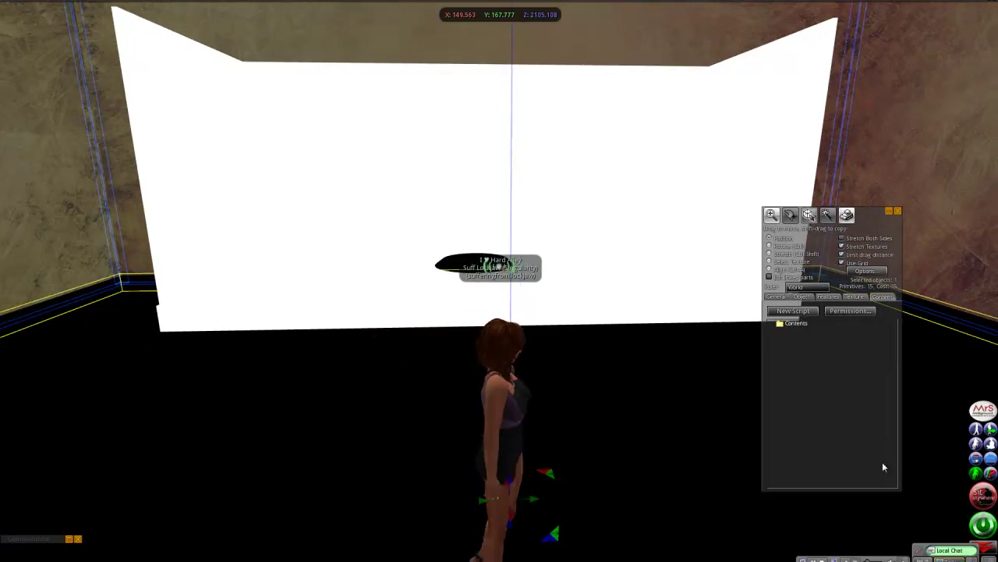
Add the white backdrop and the black multi-pose stand to the studio room selection, and clear all three objects off the platform
drag(943, 374, 843, 320)
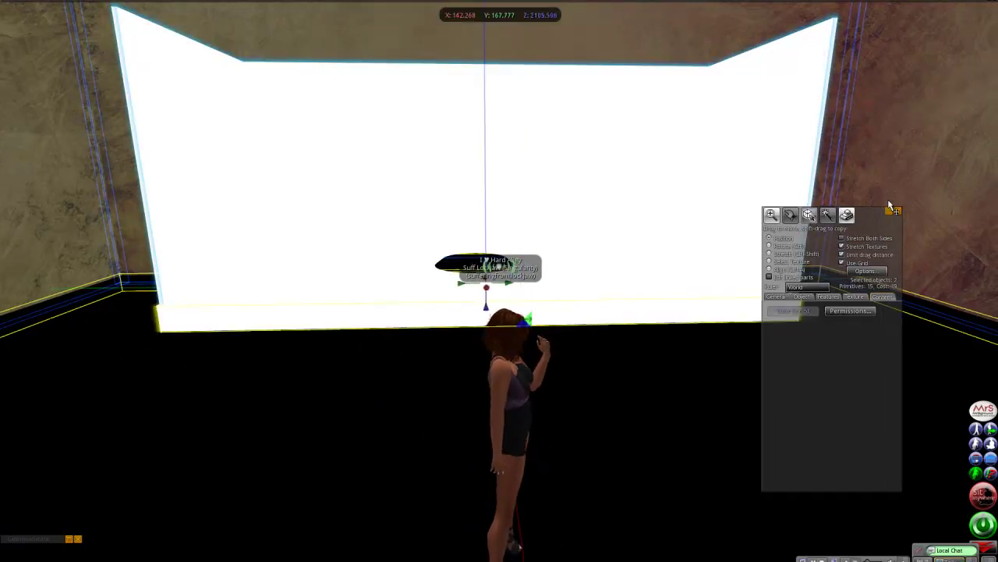
click(898, 211)
drag(899, 208, 489, 216)
shift+click(460, 309)
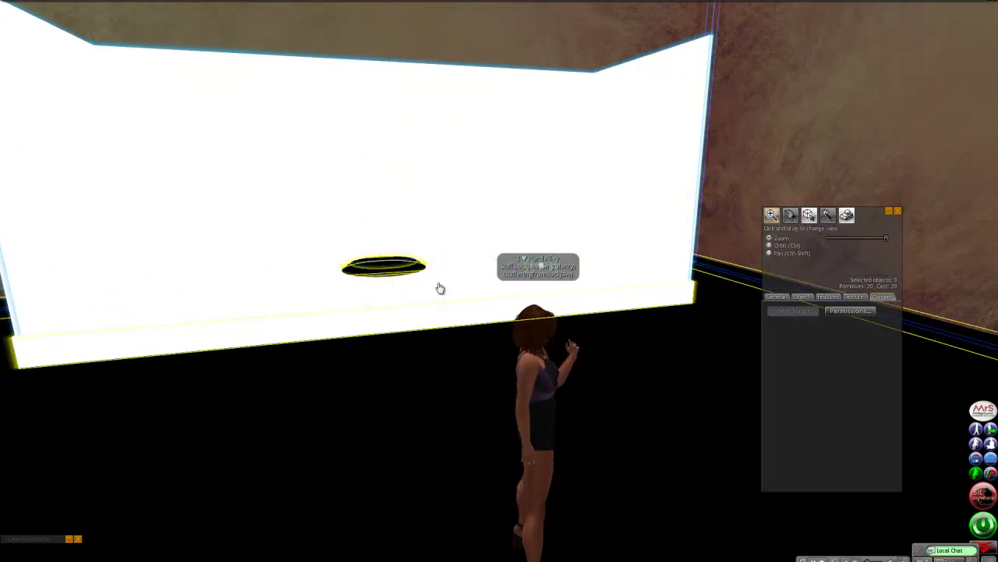
alt+click(440, 288)
drag(439, 289, 440, 289)
shift+click(440, 289)
key(ctrl+2)
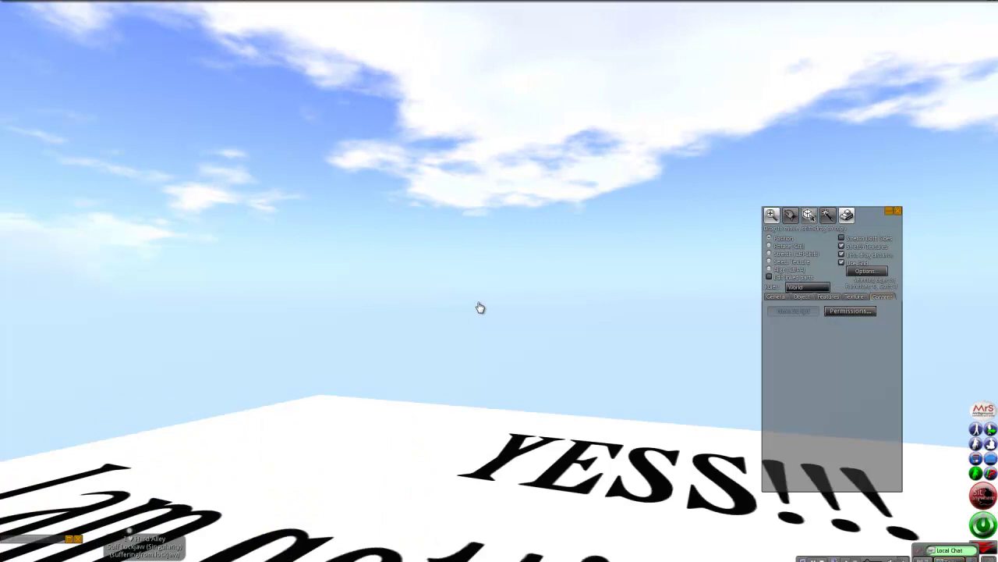
Turn the avatar on the cleared white platform and examine it from the front against the black floor lettering
key(Right)
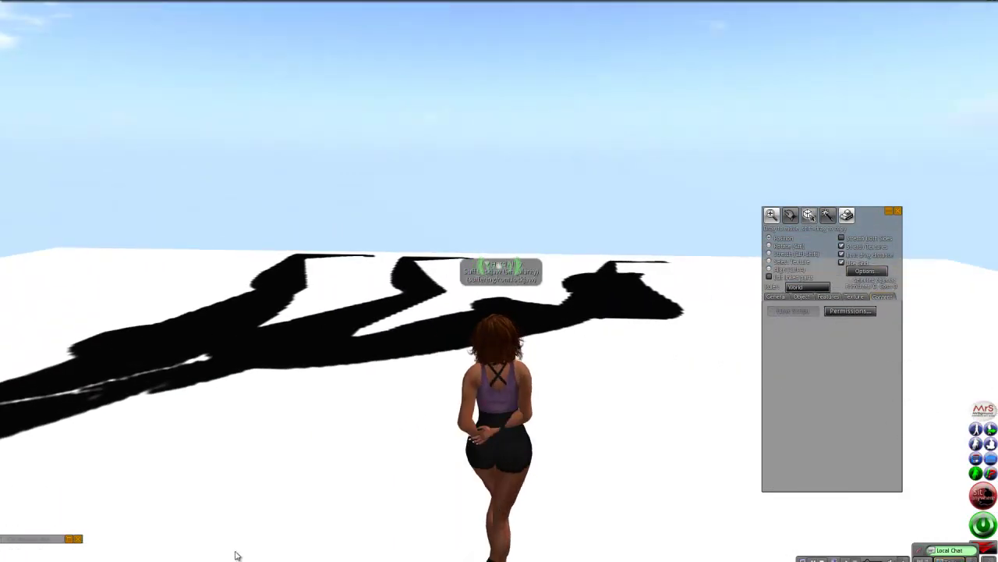
key(alt)
key(alt+Right)
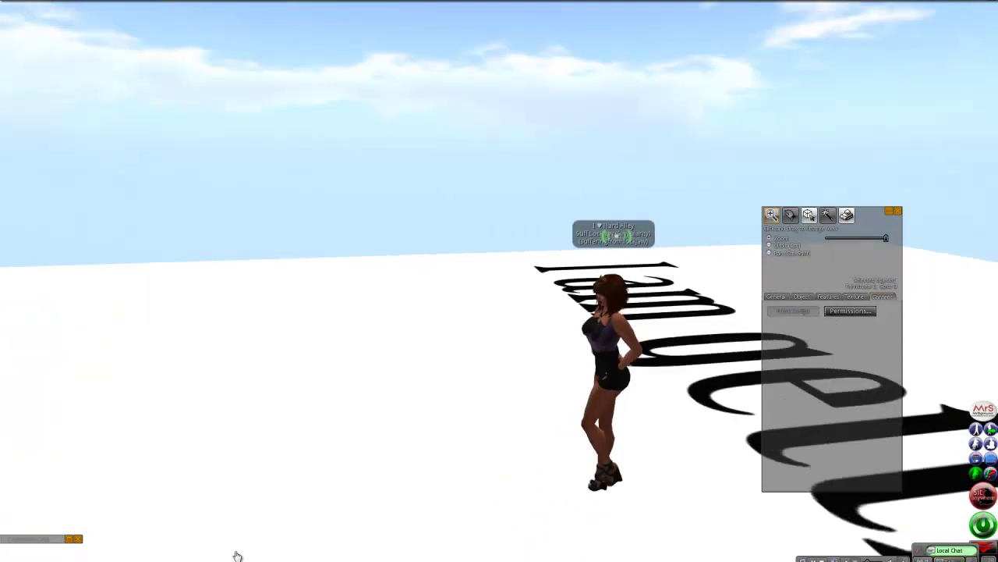
key(ctrl+2)
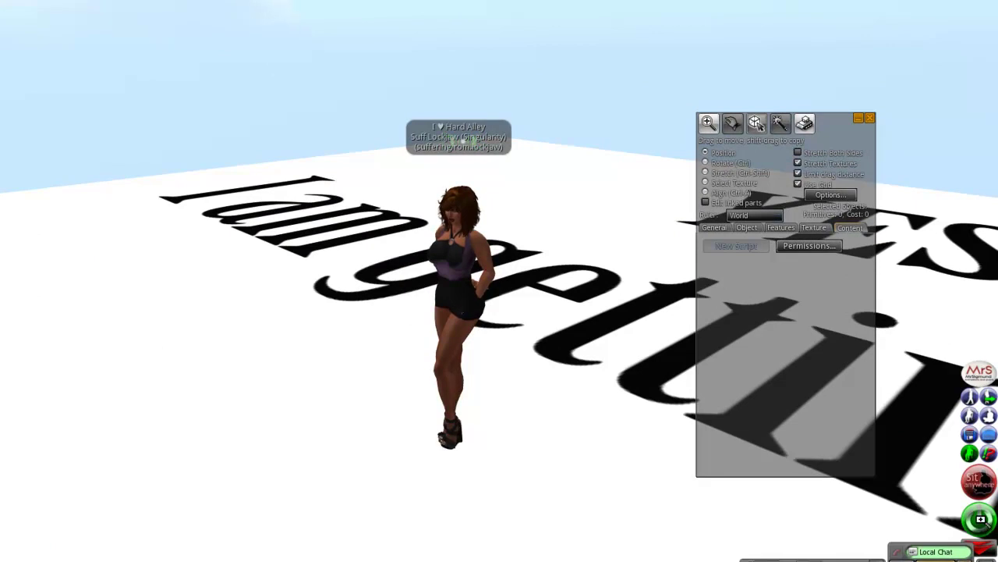
alt+click(596, 324)
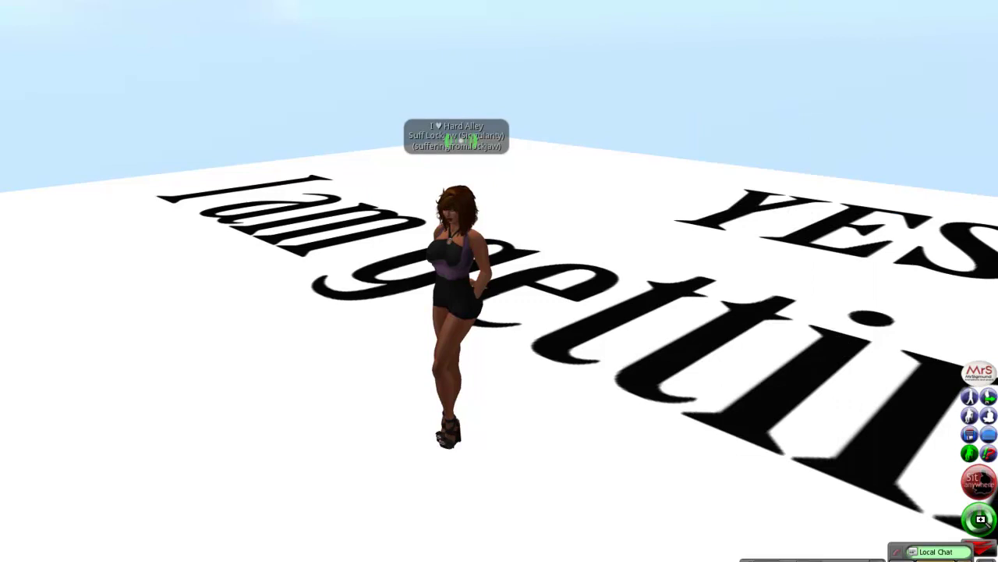
drag(982, 519, 394, 51)
key(ctrl+3)
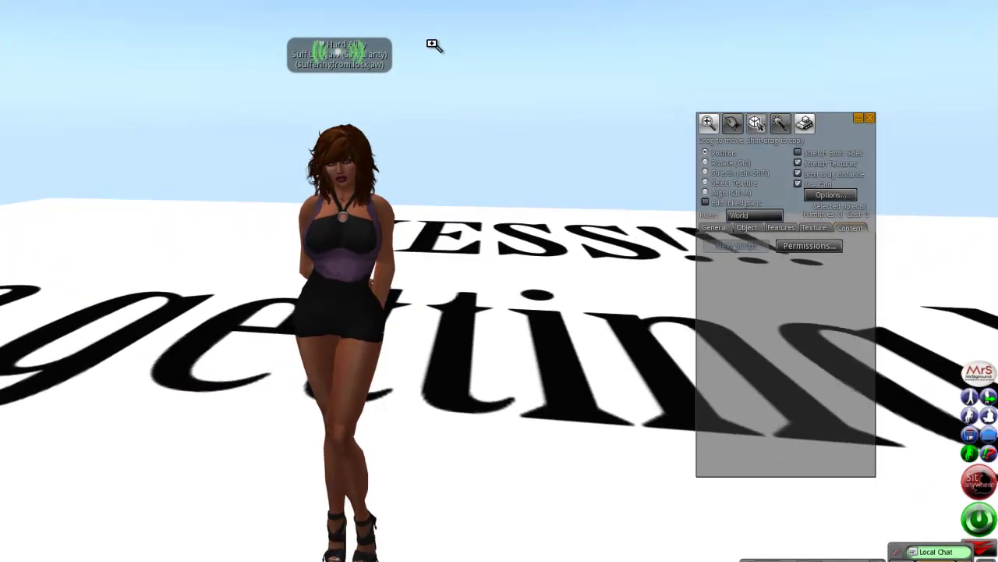